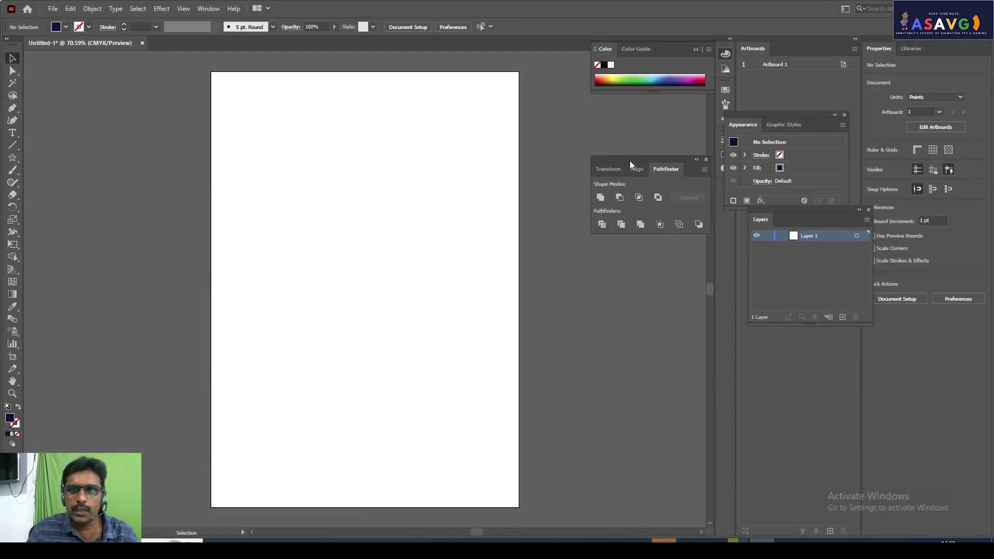
Move the floating Pathfinder panel aside, close it, and show the Window menu's panel list.
drag(629, 160, 533, 144)
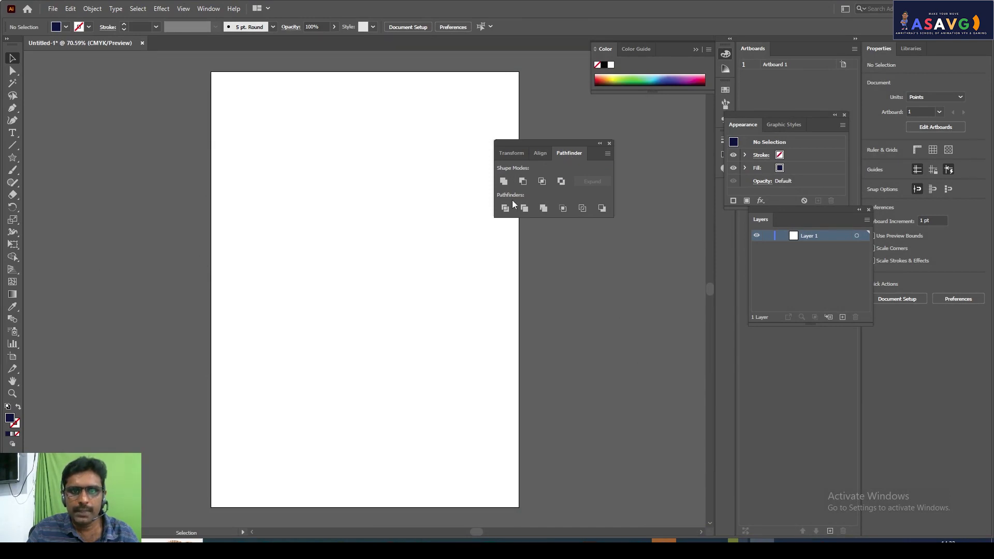
click(609, 143)
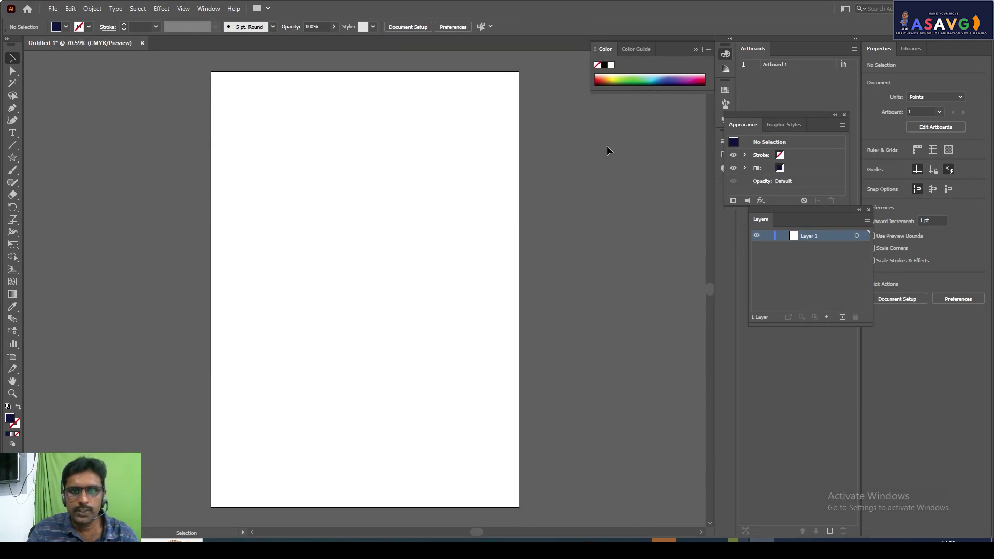
click(209, 9)
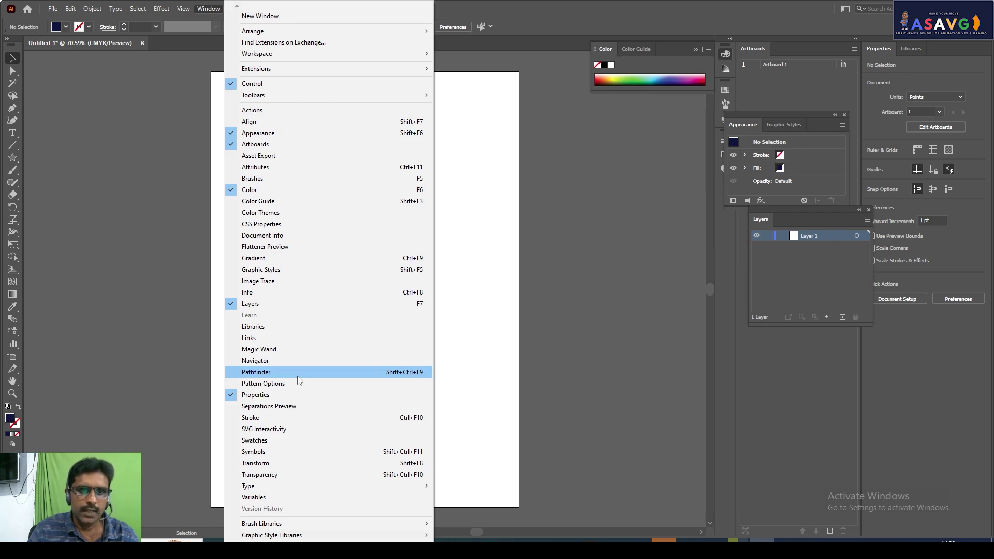
Reopen the Pathfinder panel and dock it as an icon beside Transform and Align.
click(297, 375)
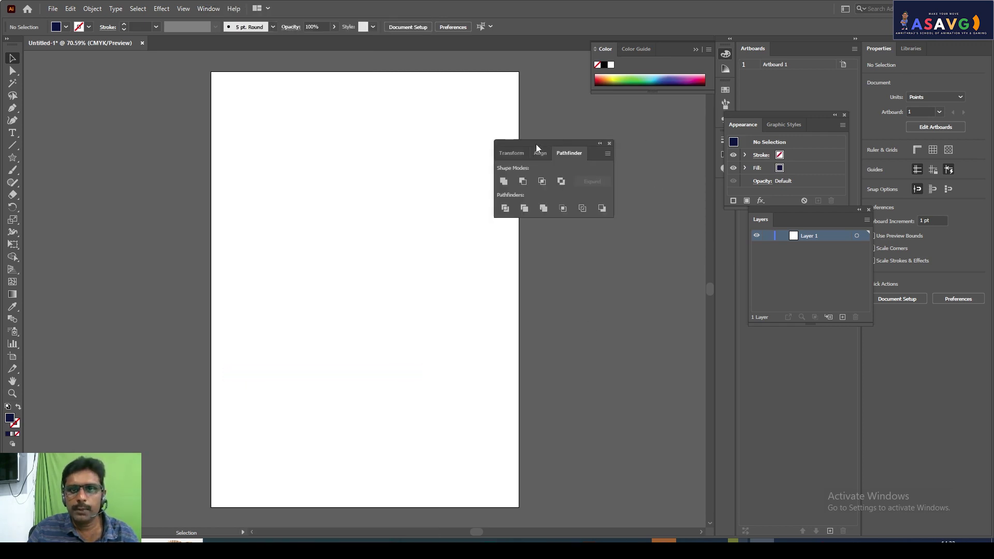
drag(536, 144, 704, 132)
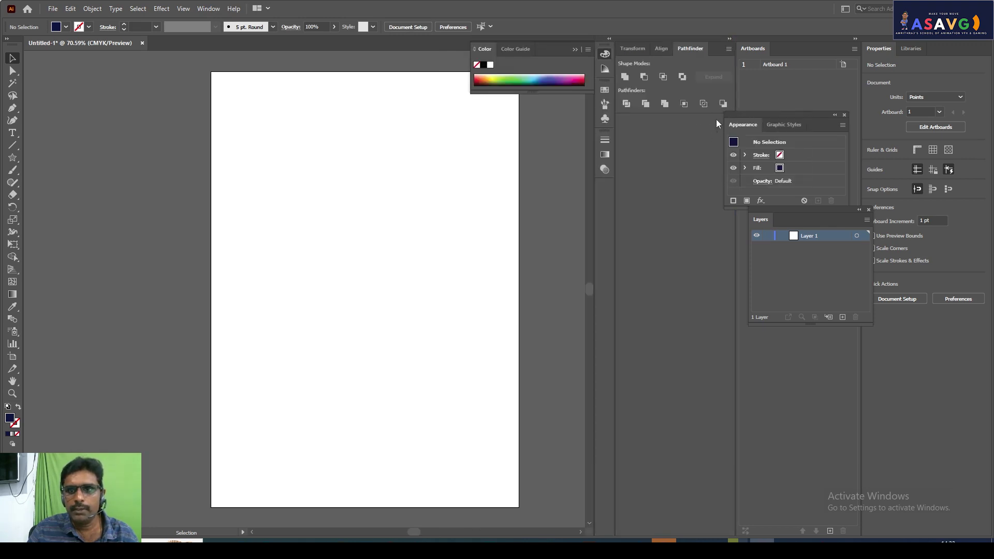
mouse_move(684, 51)
mouse_down()
mouse_move(600, 175)
mouse_move(608, 189)
mouse_up()
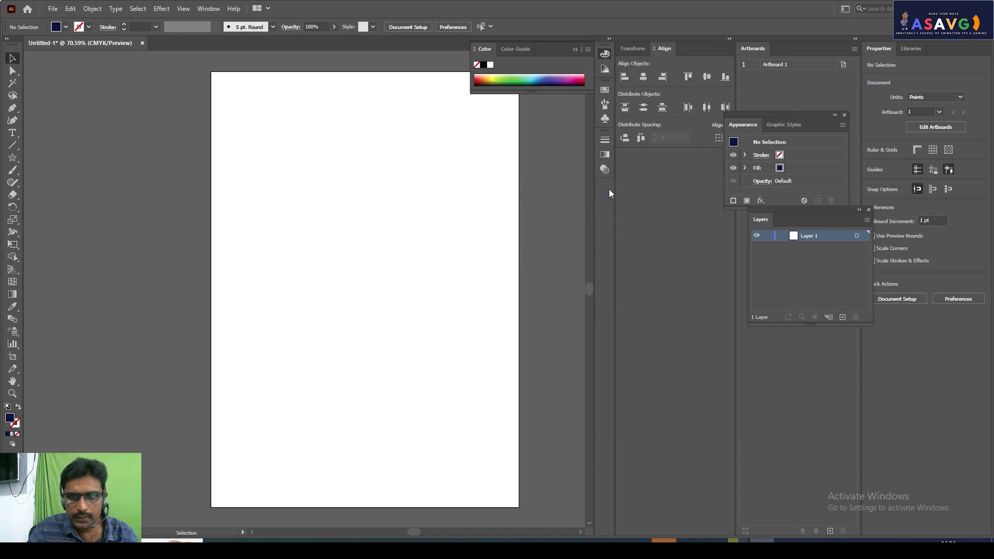
click(603, 191)
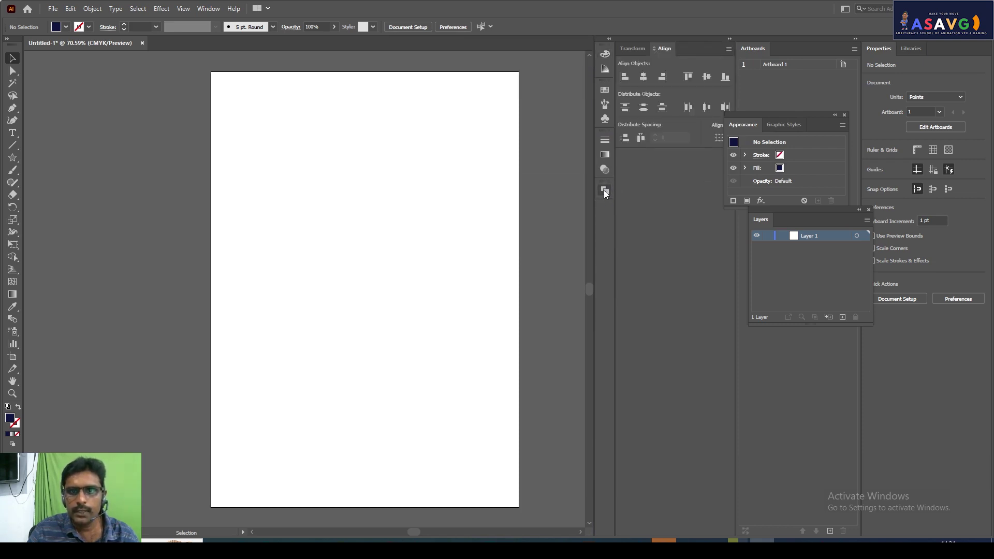
click(603, 191)
click(604, 191)
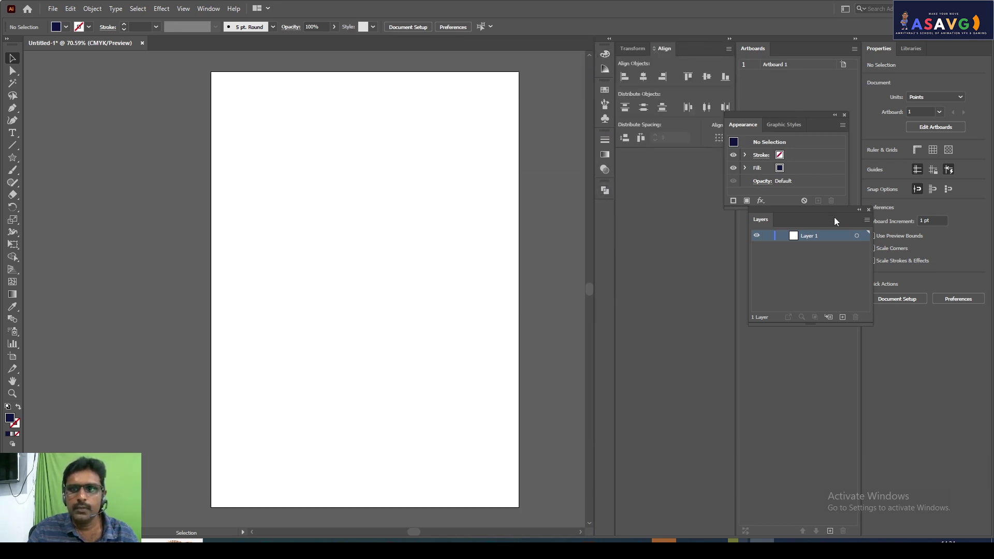
Close the Appearance panel, collapse Artboards, and dock Layers as an icon.
drag(834, 222, 484, 218)
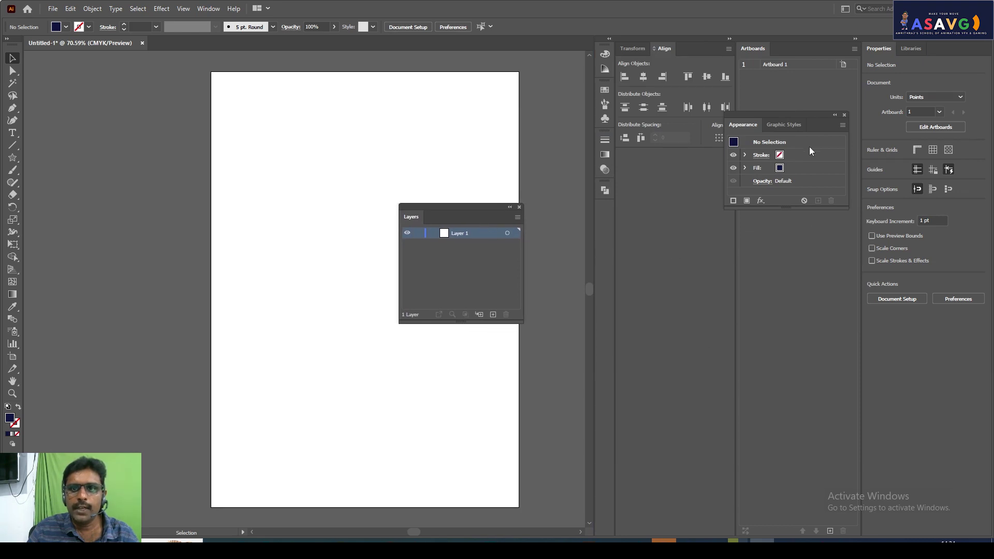
click(845, 115)
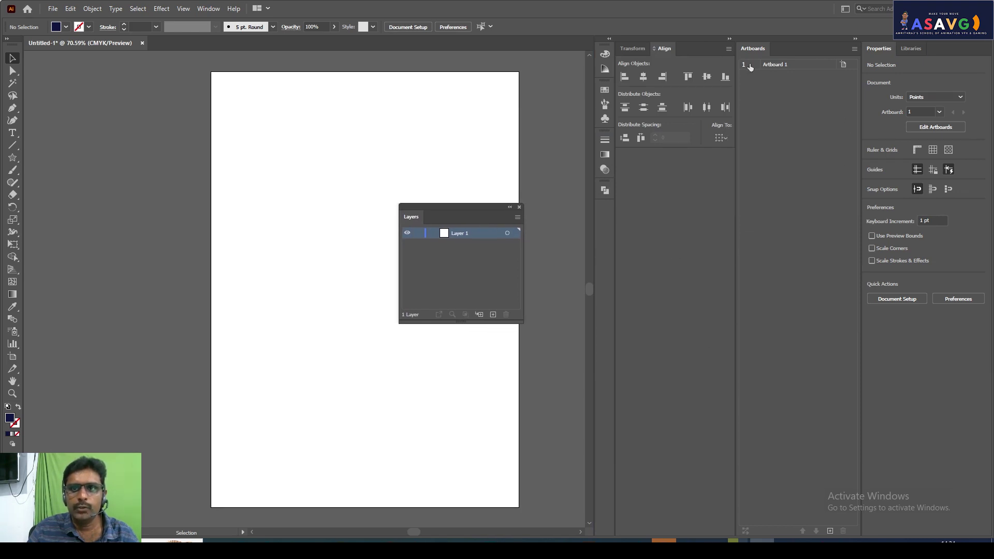
click(854, 48)
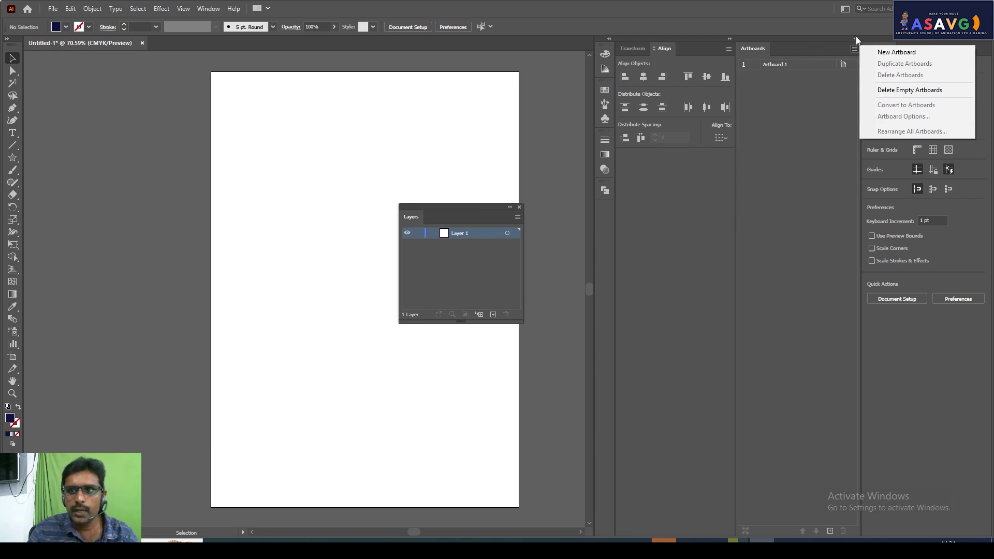
click(855, 38)
drag(450, 216, 729, 214)
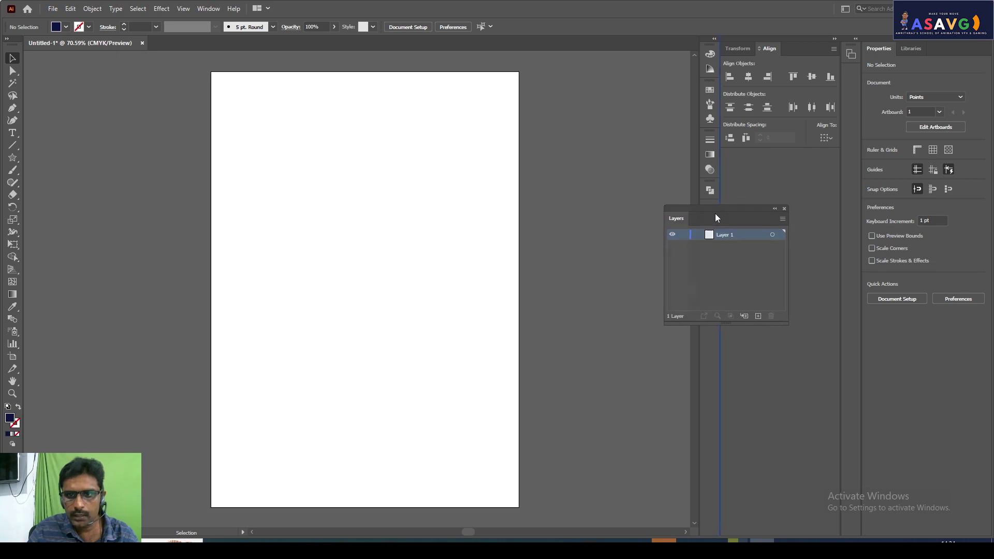
drag(728, 210, 713, 210)
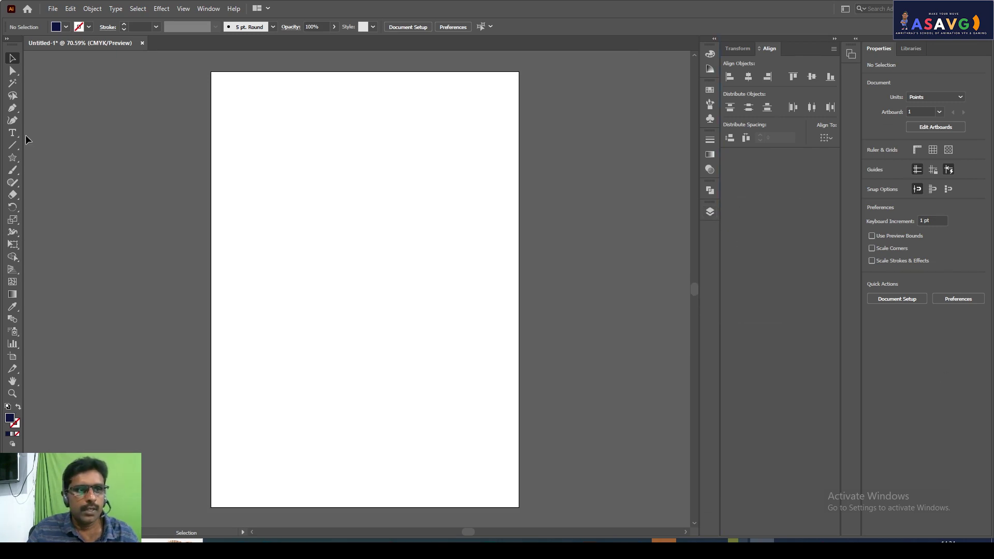
Draw a navy five-pointed star, about 236.76 × 227.47 pt, at the artboard's upper left.
click(15, 159)
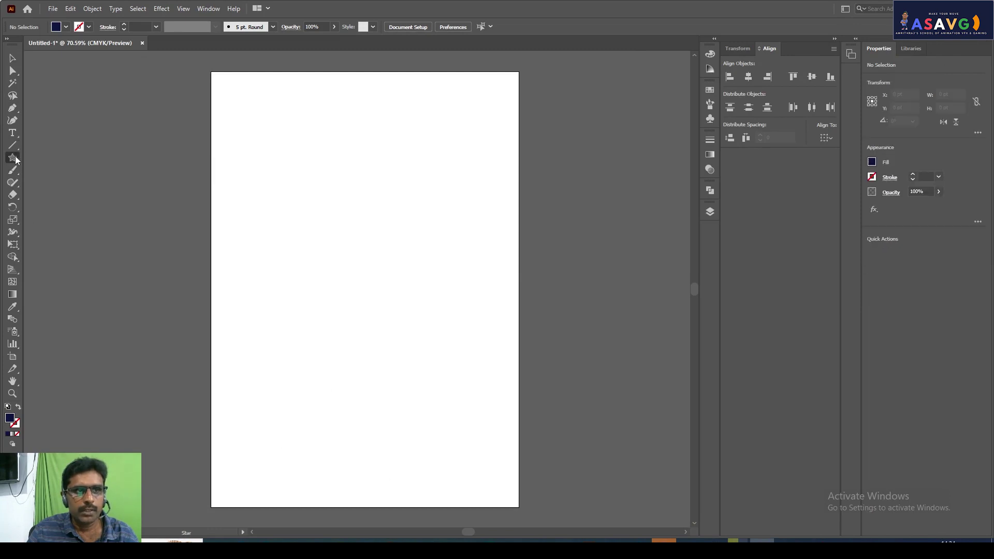
right_click(15, 158)
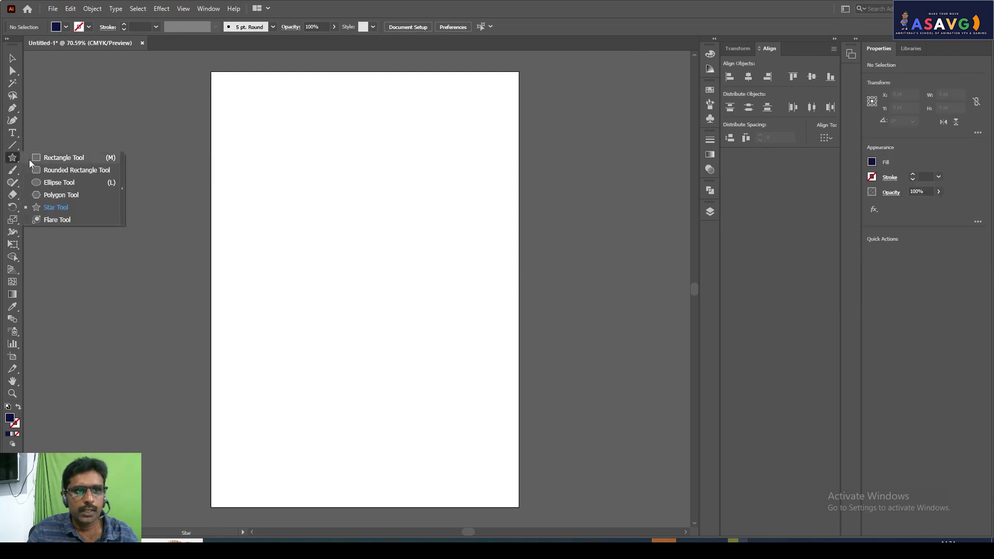
click(50, 207)
drag(283, 179, 317, 235)
key(z)
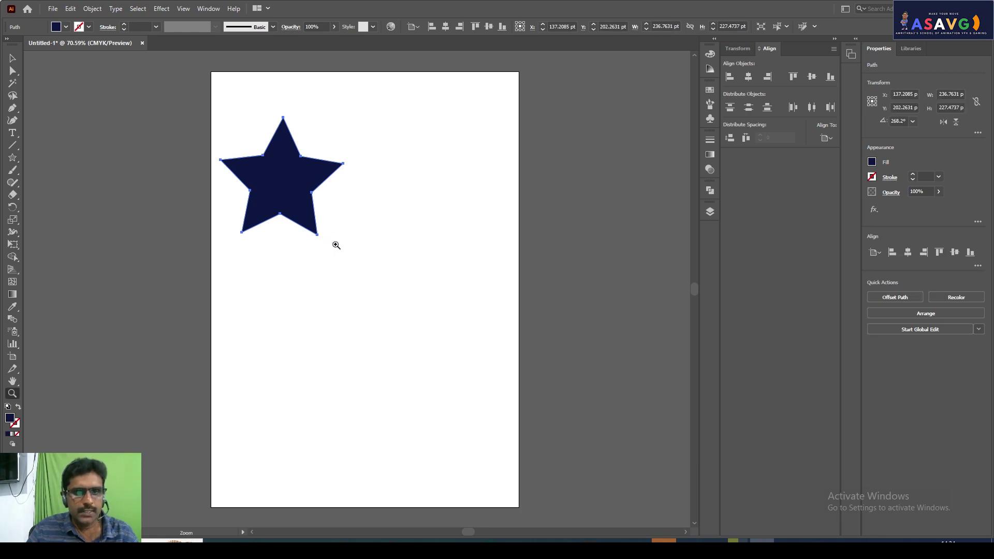
mouse_move(336, 245)
mouse_down()
mouse_move(419, 285)
mouse_move(342, 259)
mouse_move(404, 285)
mouse_move(348, 264)
mouse_move(377, 275)
mouse_up()
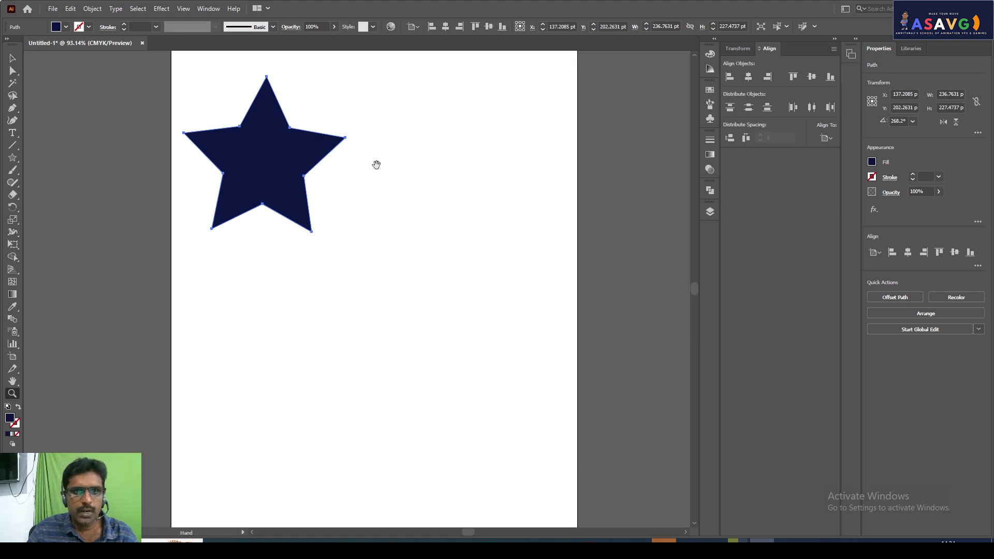
mouse_move(375, 162)
mouse_down()
mouse_move(415, 260)
mouse_move(388, 249)
mouse_up()
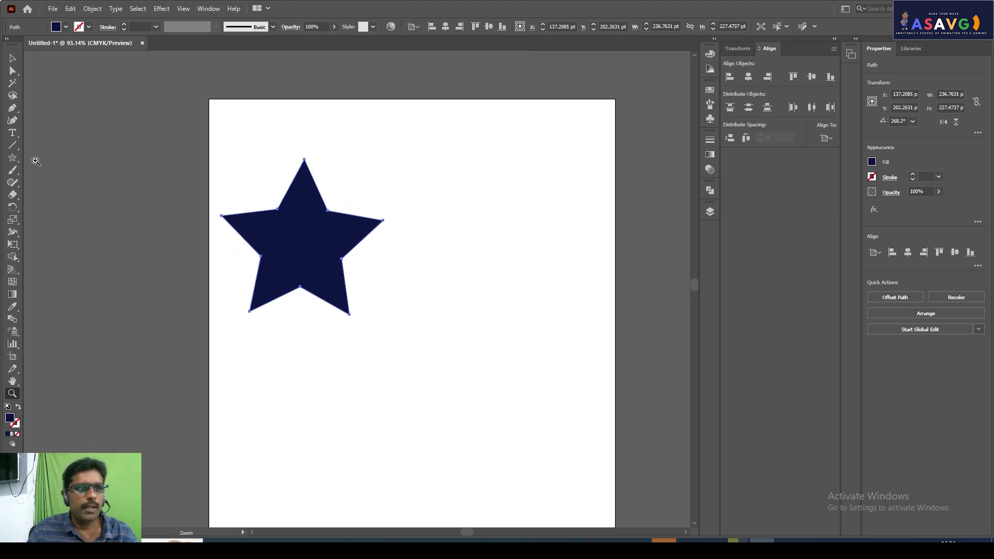
Draw a 235.315 pt circle over the star's right side and fill it dark red.
click(13, 157)
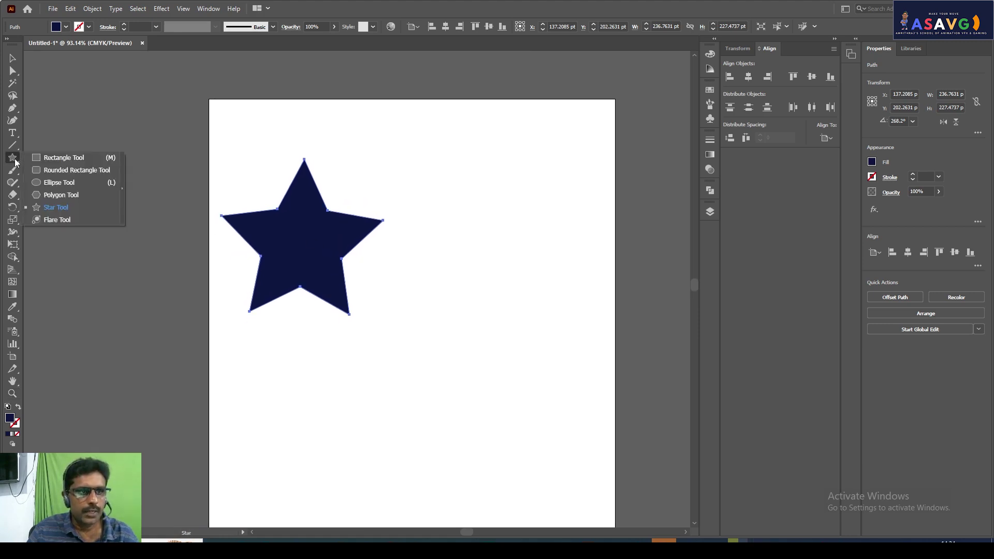
click(61, 183)
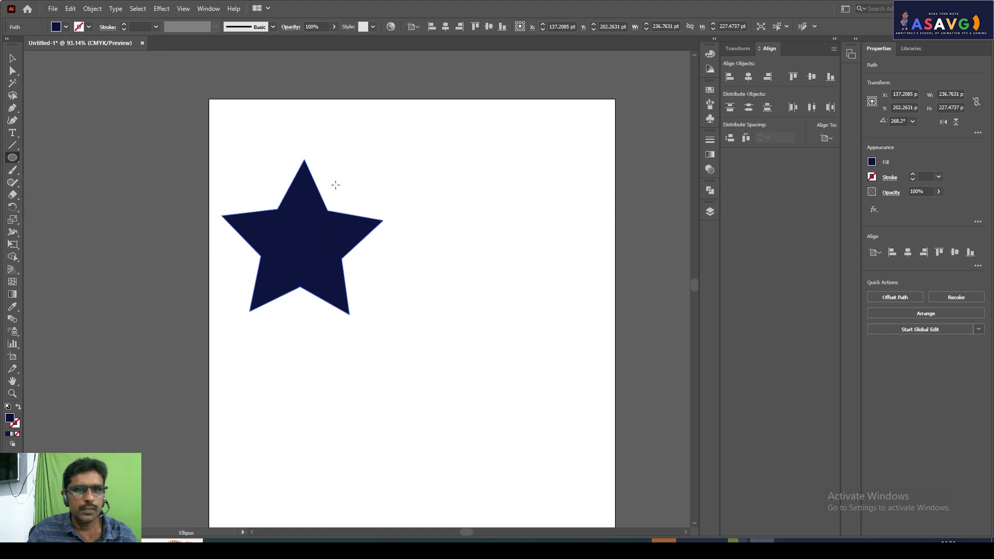
drag(332, 182, 493, 343)
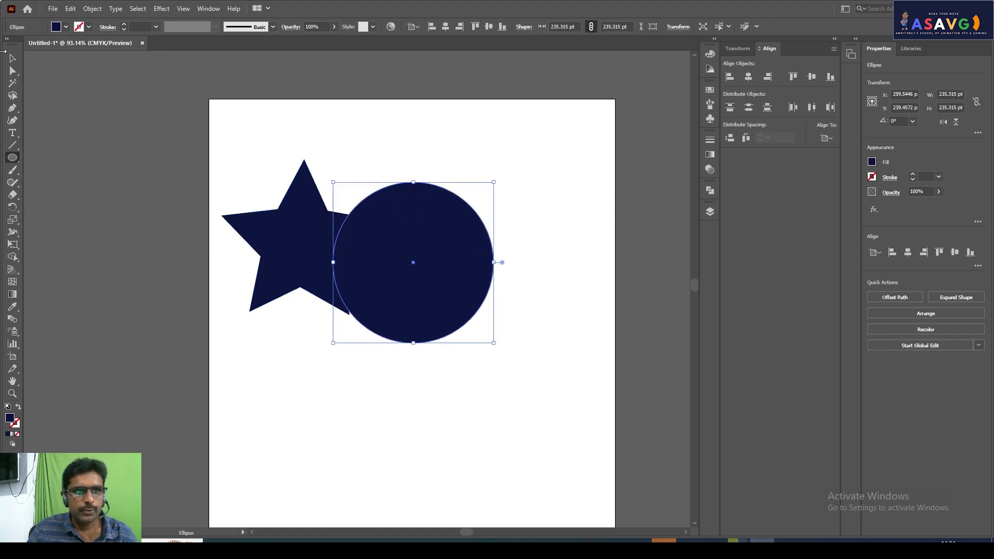
click(12, 59)
drag(414, 267, 383, 256)
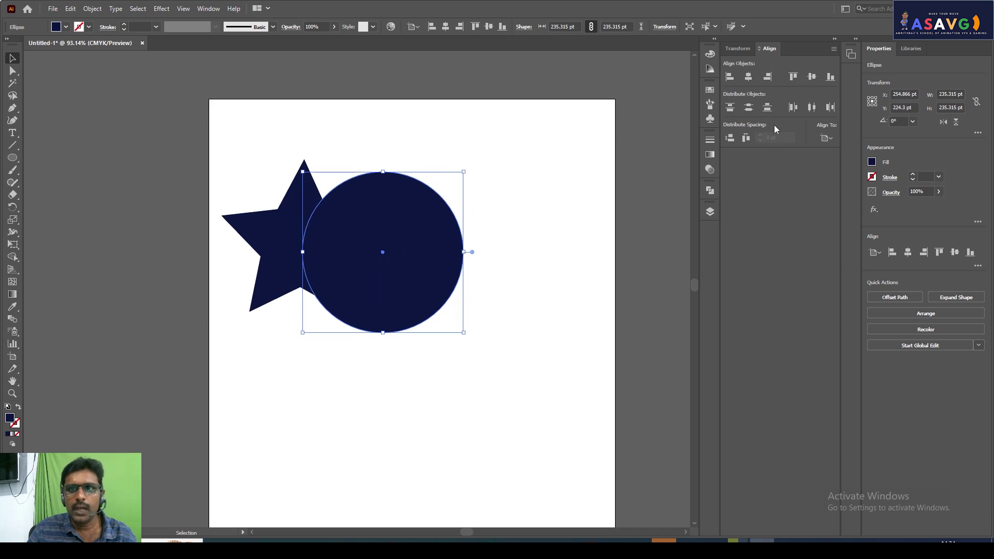
click(711, 56)
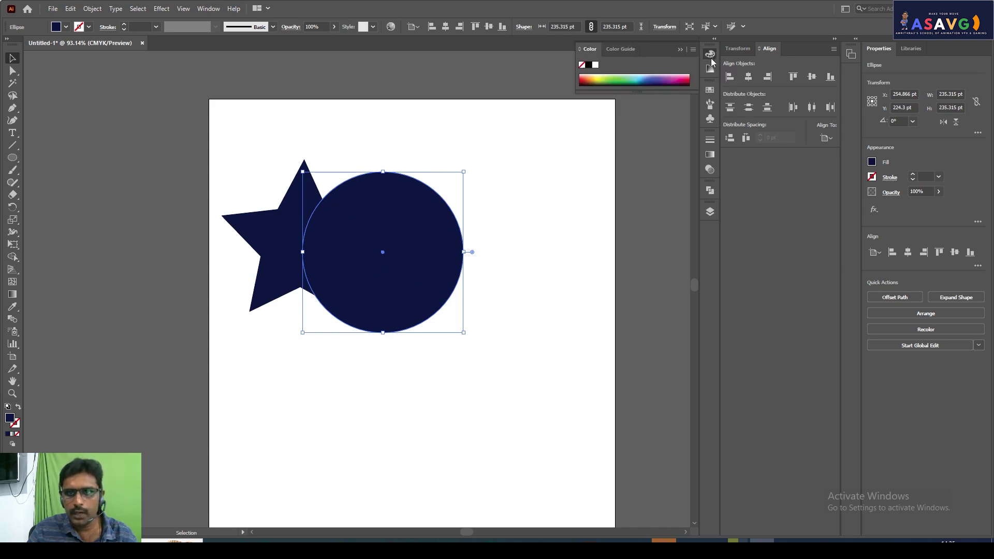
click(689, 79)
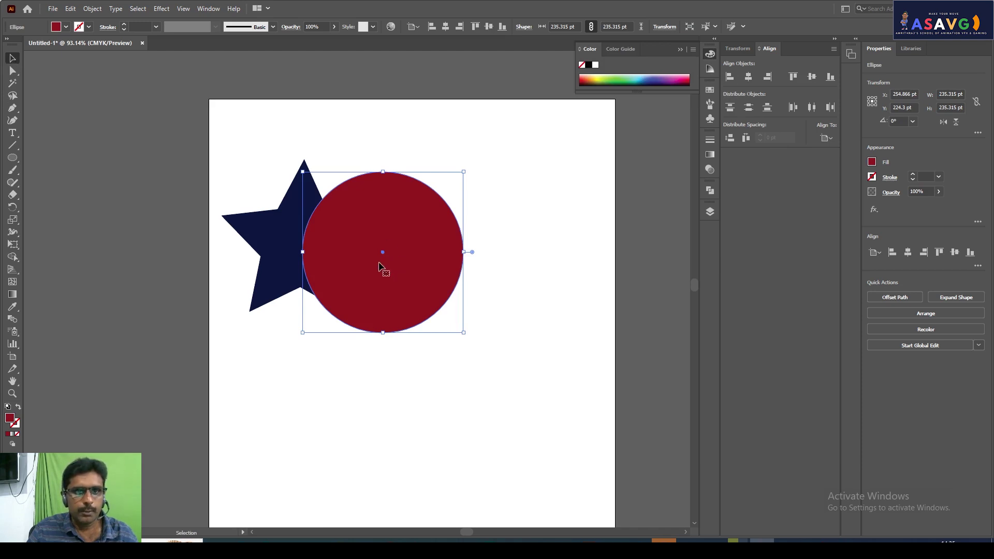
drag(379, 266, 362, 262)
Select the star and circle, apply Pathfinder Unite, and nudge the merged shape.
click(275, 253)
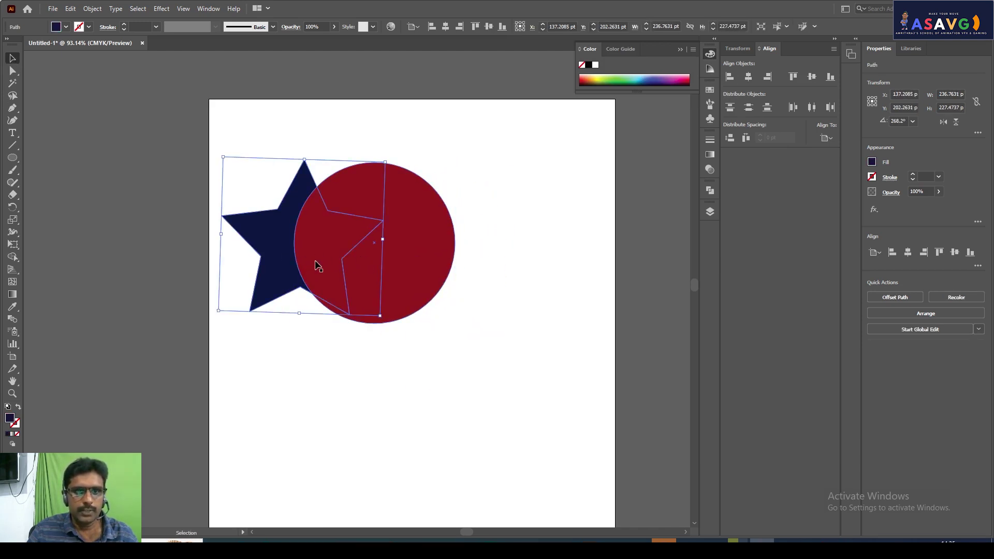
shift+click(406, 268)
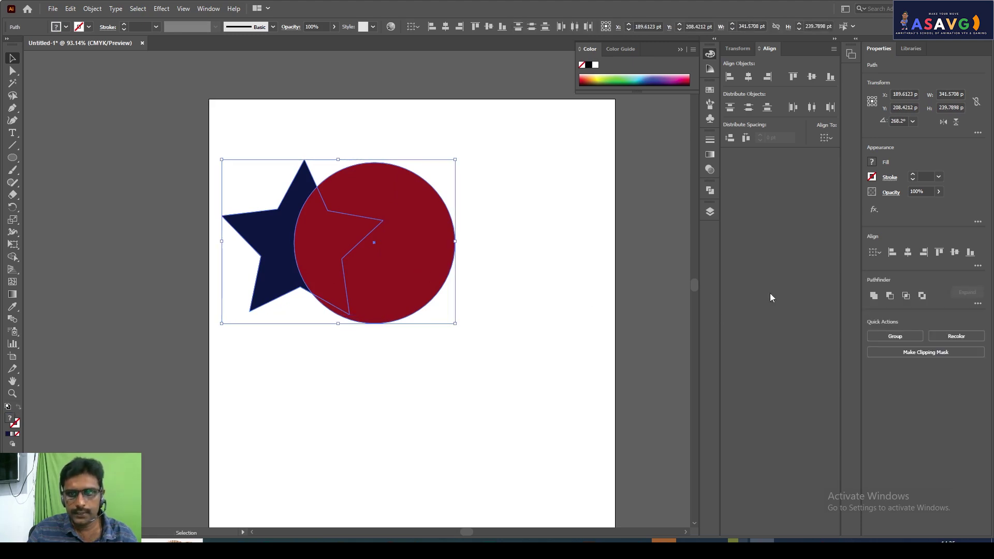
click(711, 190)
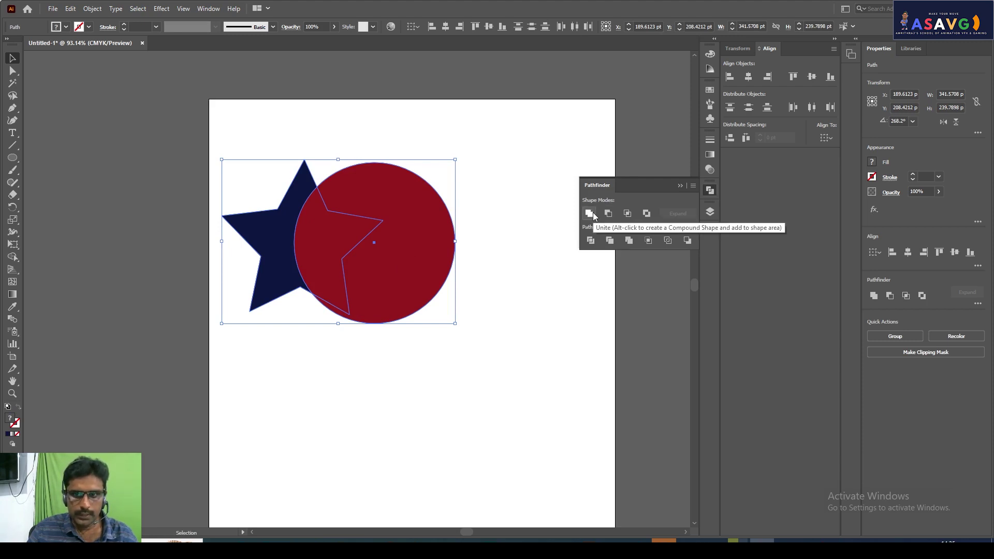
click(590, 214)
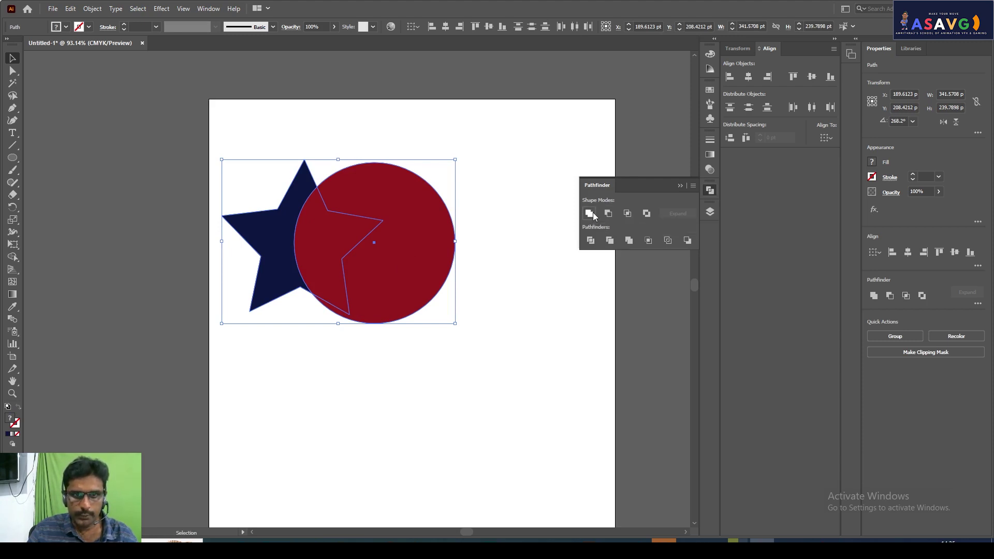
drag(284, 264, 322, 253)
drag(409, 223, 439, 237)
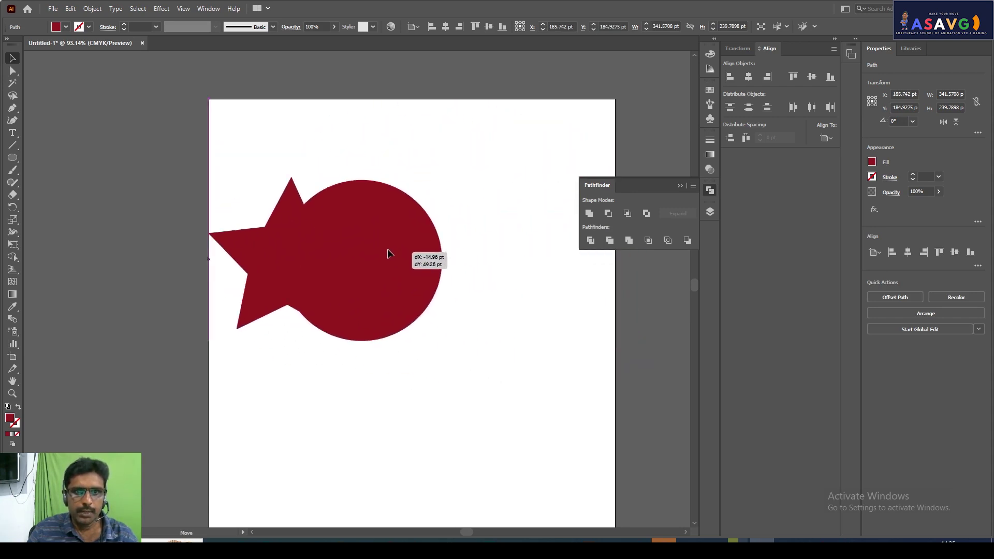
Undo the Unite and select both the separate star and circle again.
key(ctrl+z)
key(a)
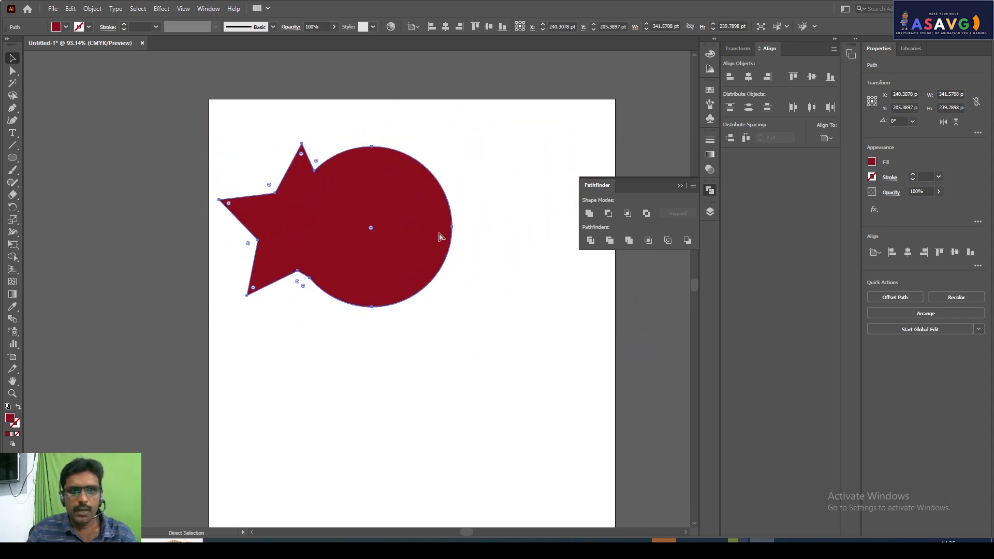
key(ctrl+z)
key(v)
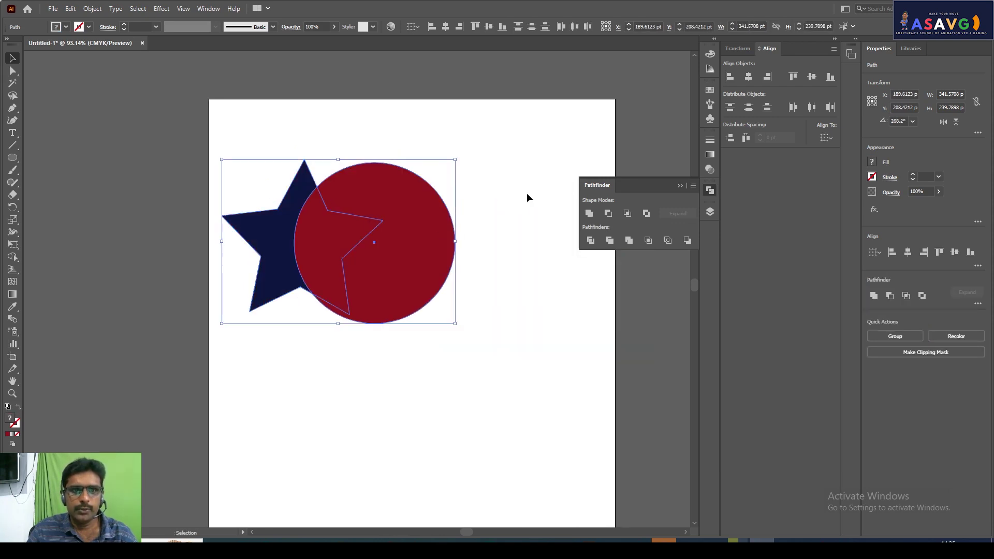
click(421, 235)
click(266, 255)
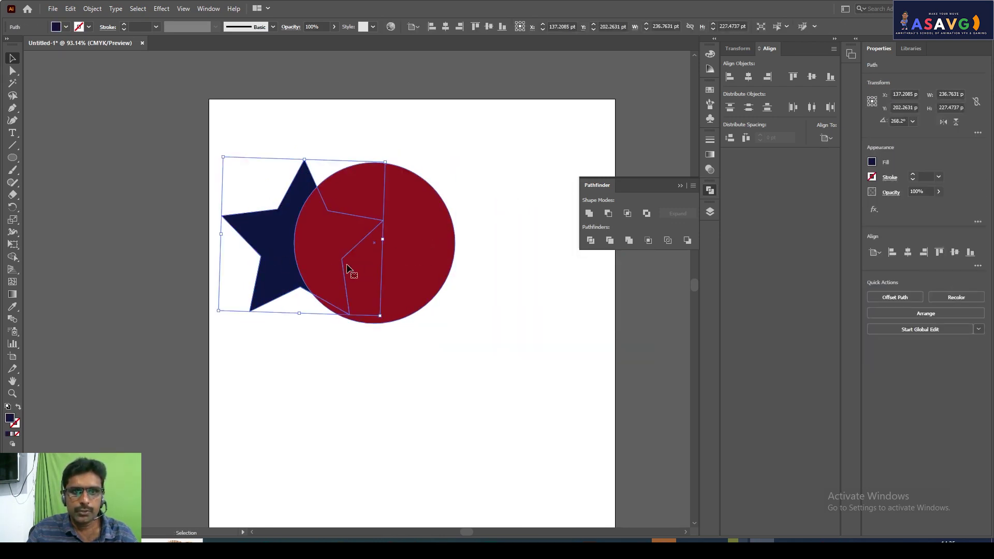
key(a)
key(ctrl+a)
key(v)
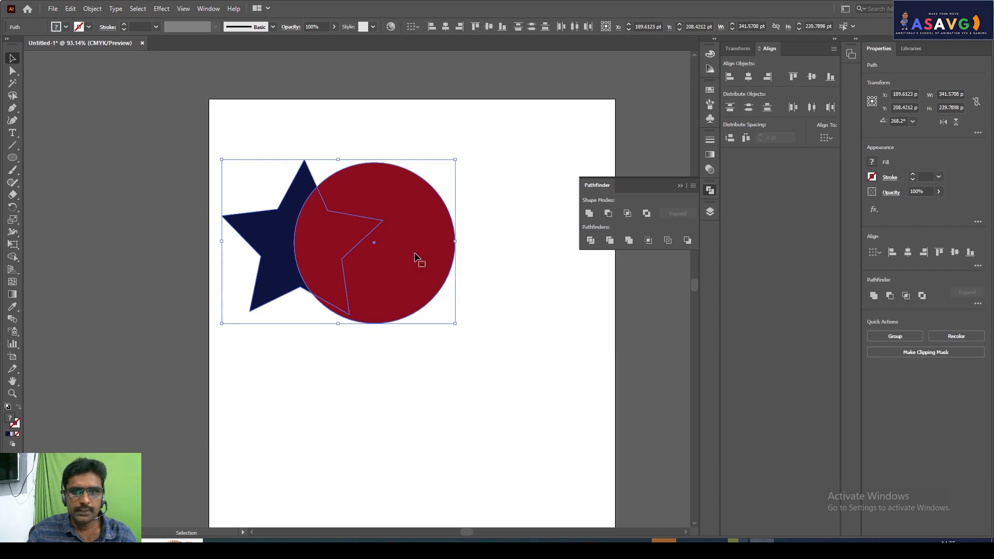
click(608, 214)
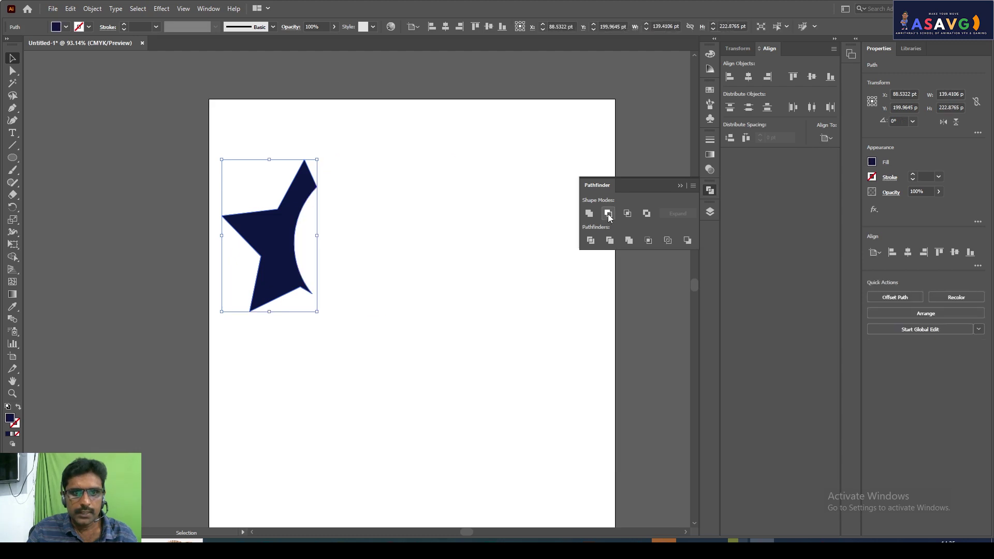
key(ctrl+z)
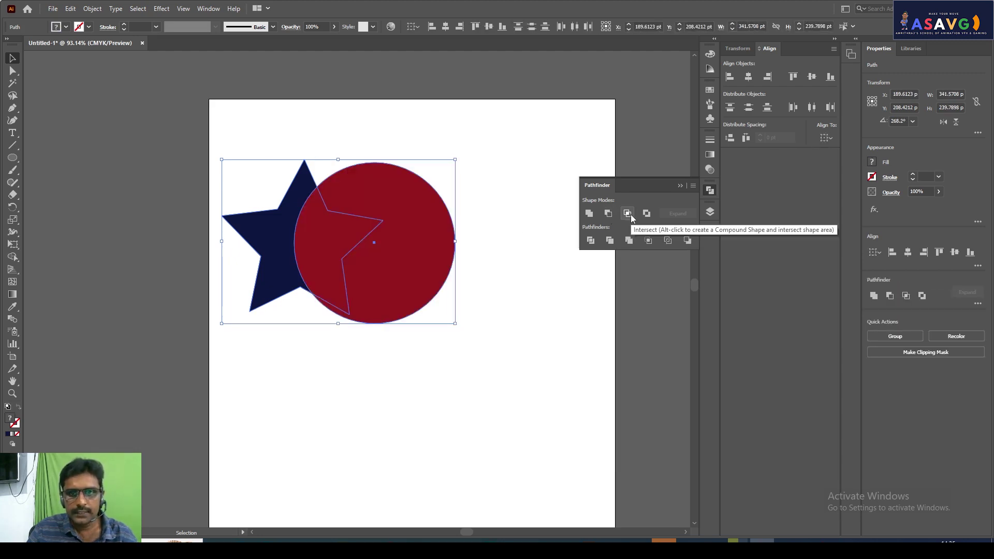
click(627, 214)
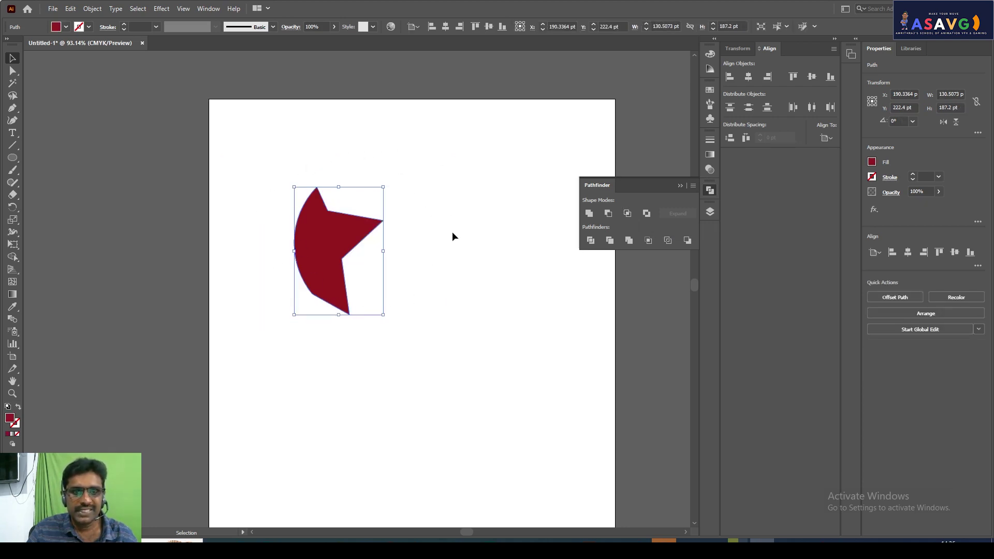
key(ctrl+z)
key(ctrl+z)
click(477, 276)
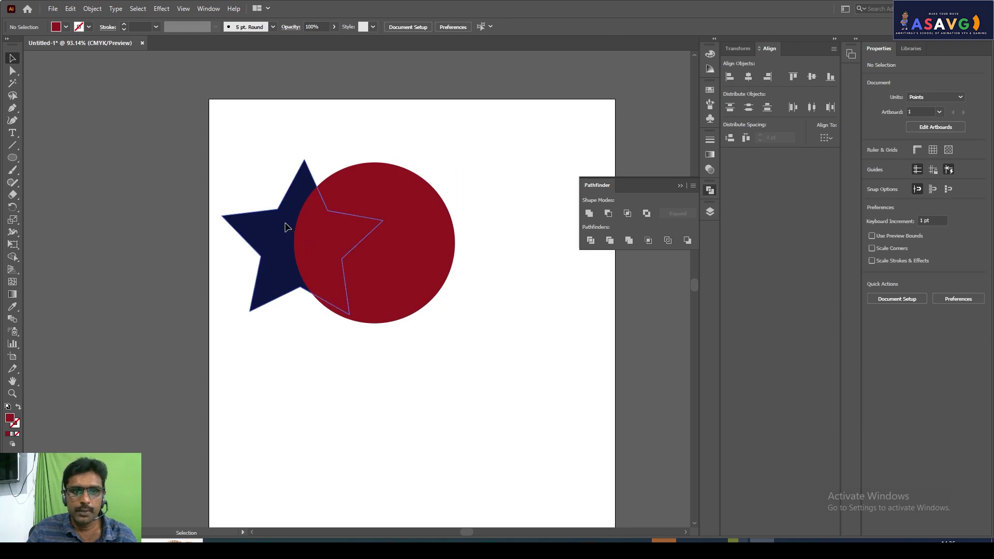
key(ctrl+a)
Apply Exclude to the selected star and circle, then undo it.
click(368, 383)
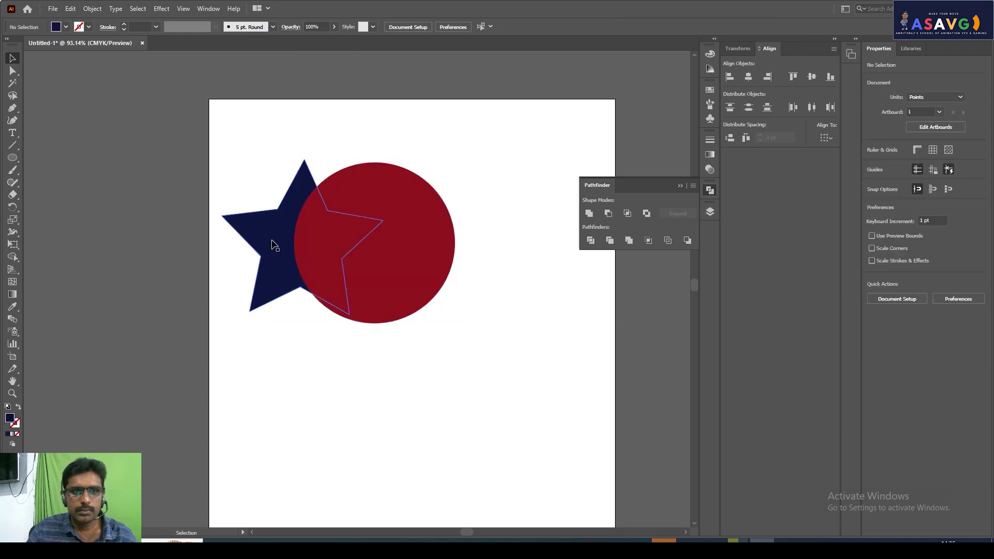
click(274, 245)
shift+click(414, 244)
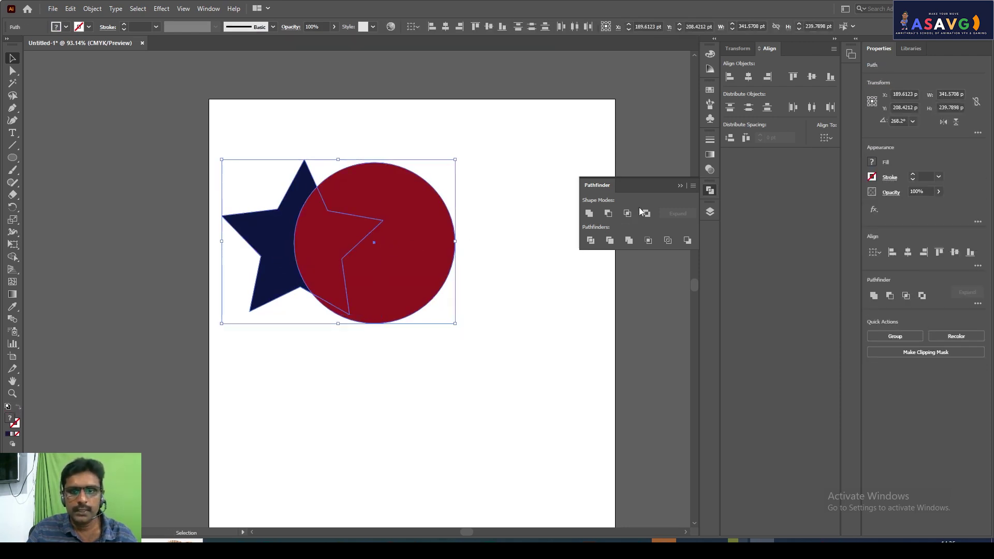
click(647, 213)
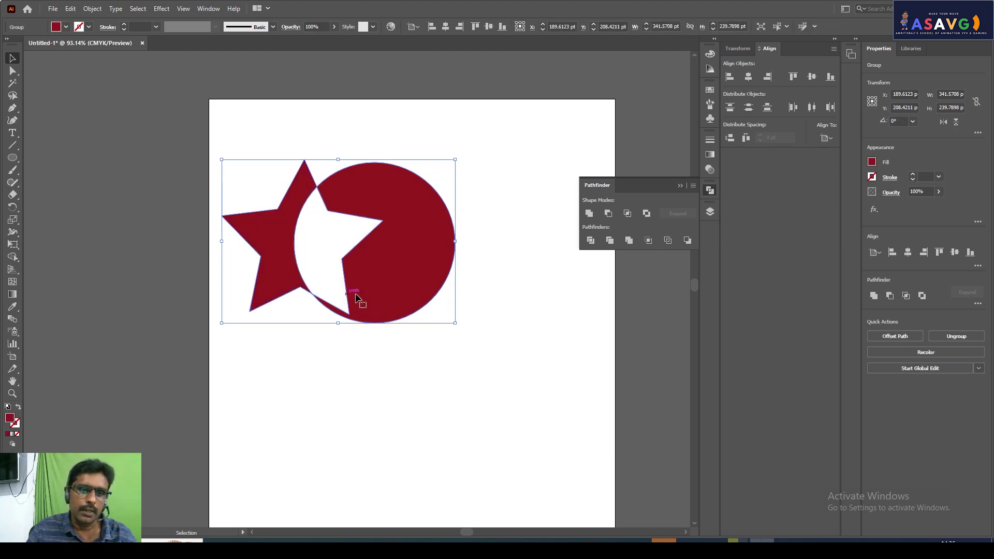
mouse_move(355, 297)
mouse_down()
mouse_move(388, 237)
mouse_move(381, 262)
mouse_move(358, 261)
mouse_up()
key(a)
key(ctrl+z)
key(v)
Shift the red circle left over the star, reselect both, and apply Exclude again.
click(383, 232)
shift+click(238, 228)
shift+click(337, 230)
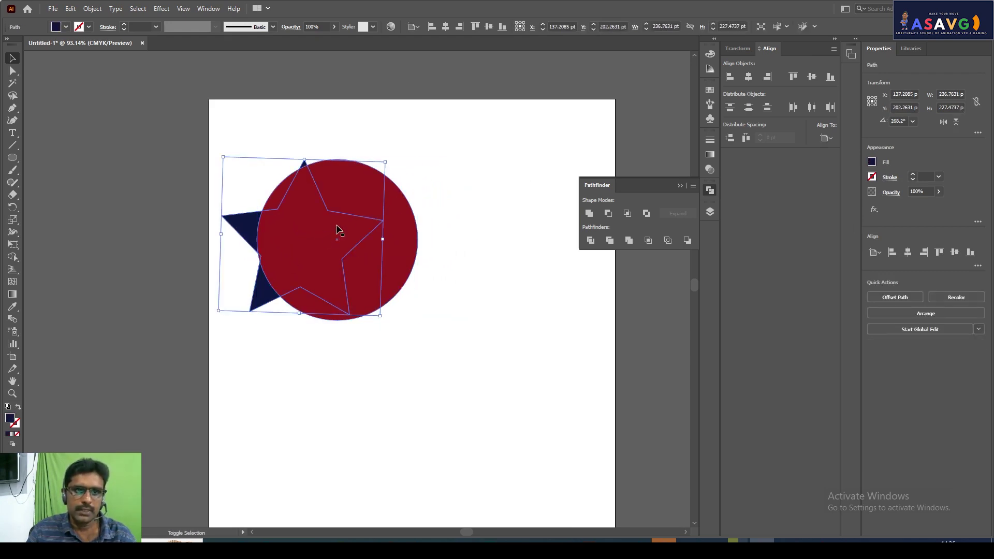
shift+click(396, 222)
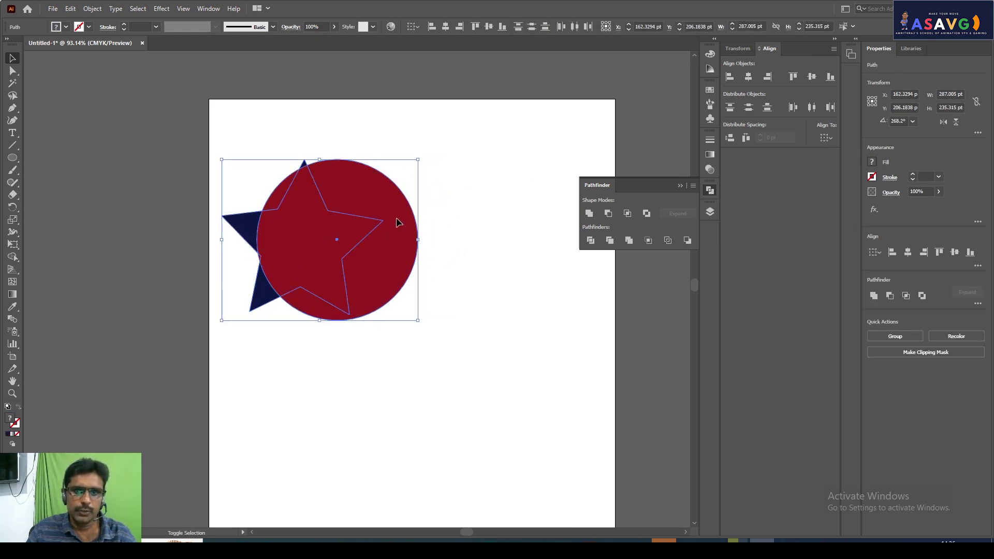
click(646, 214)
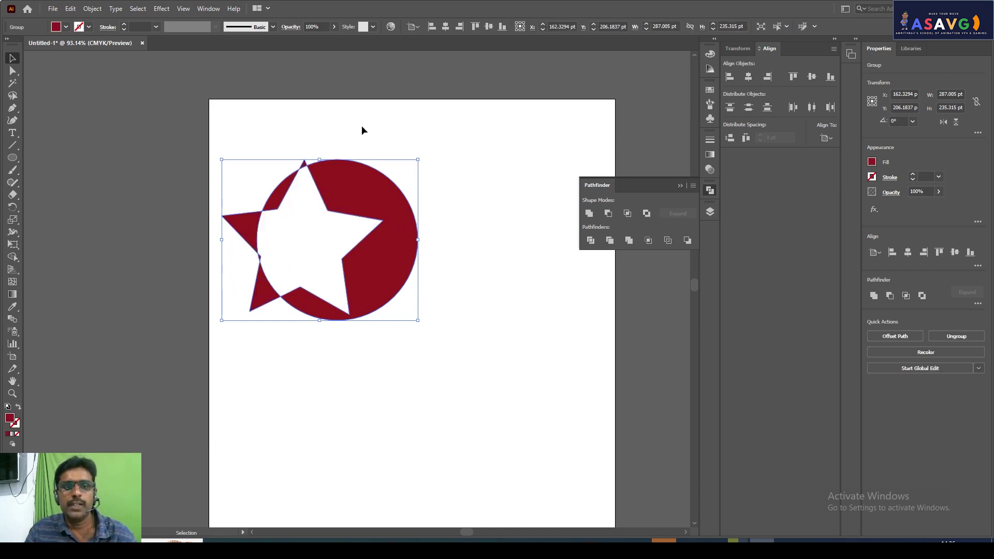
Undo Exclude, then drag the red circle and the navy star to the right.
key(a)
key(ctrl+z)
key(v)
drag(349, 252, 450, 256)
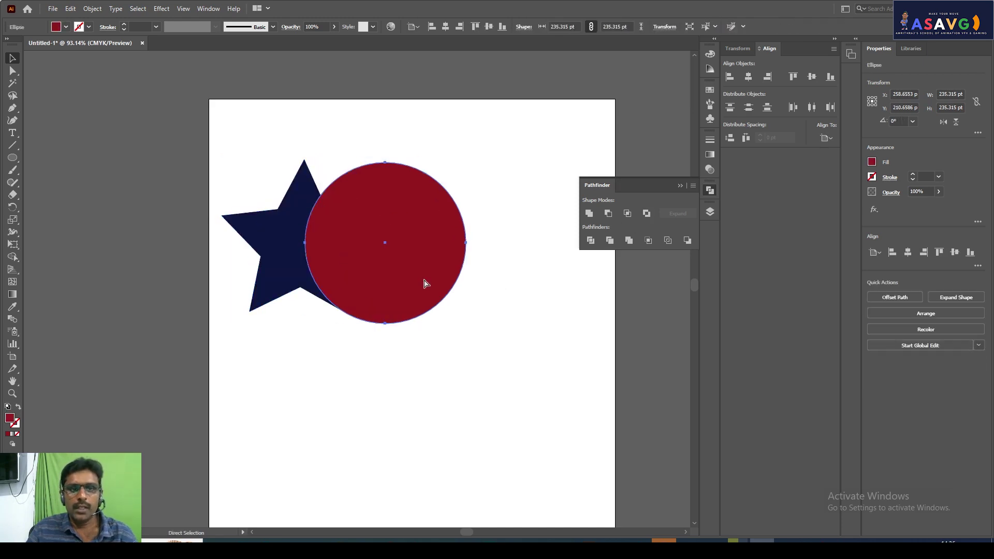
mouse_move(297, 249)
mouse_down()
mouse_move(347, 251)
mouse_move(340, 248)
mouse_up()
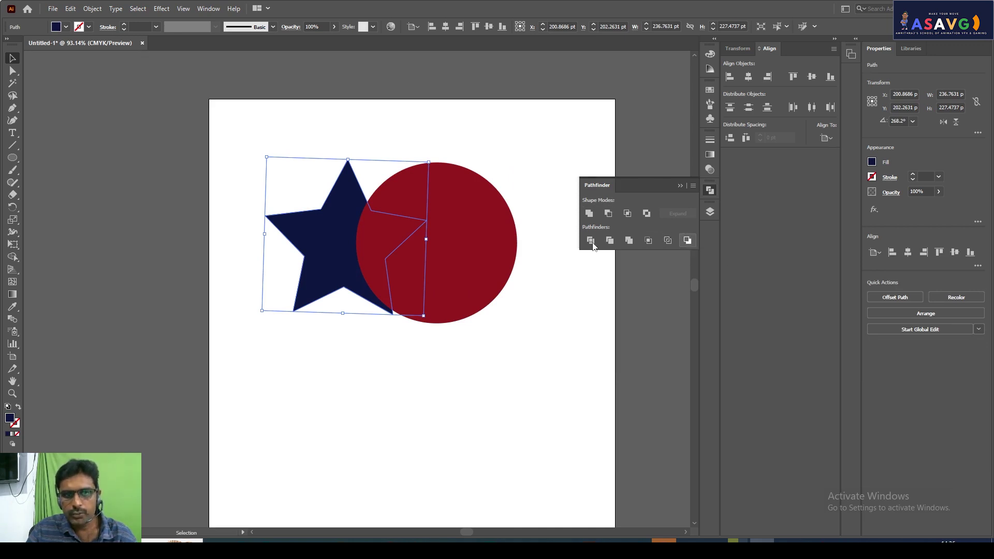
click(460, 250)
shift+click(347, 252)
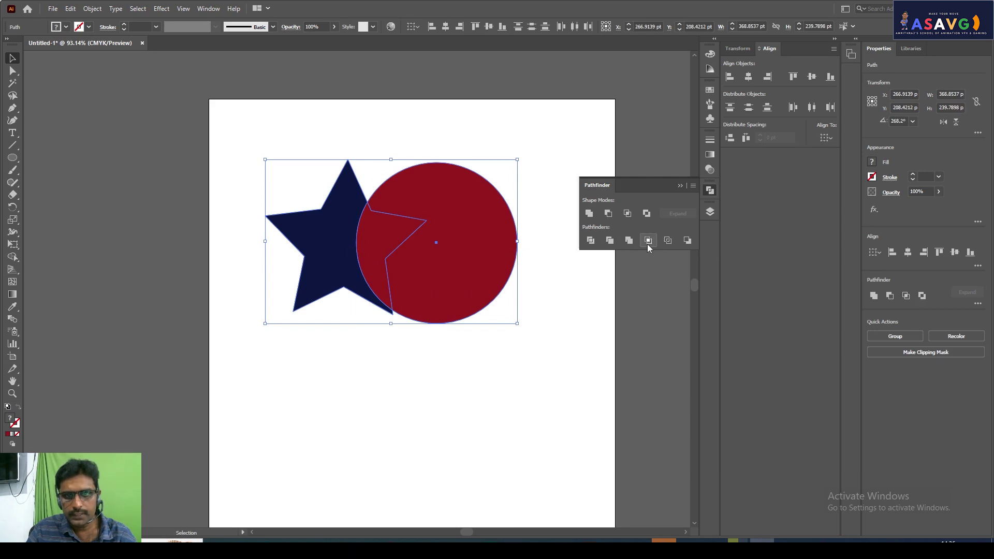
click(498, 255)
shift+click(345, 271)
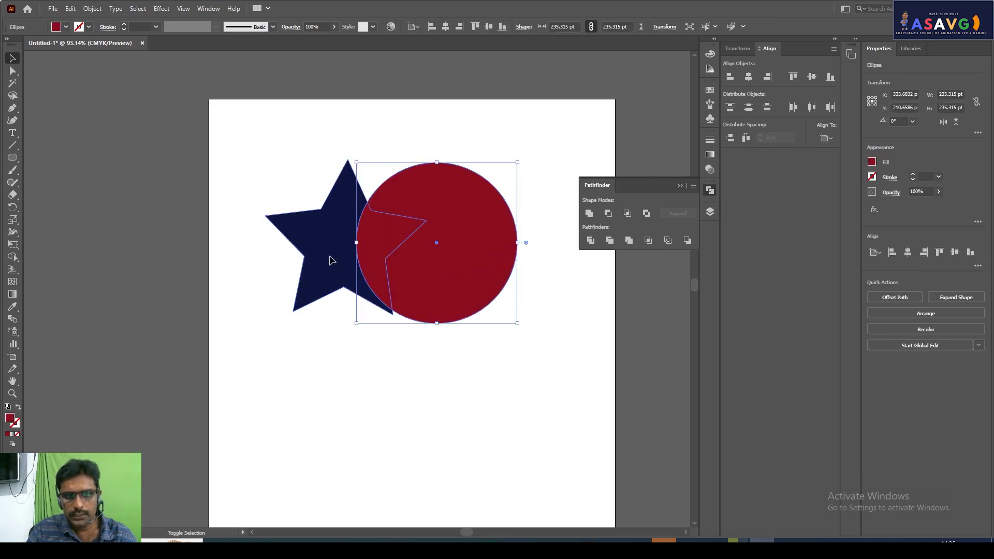
click(687, 241)
key(ctrl+z)
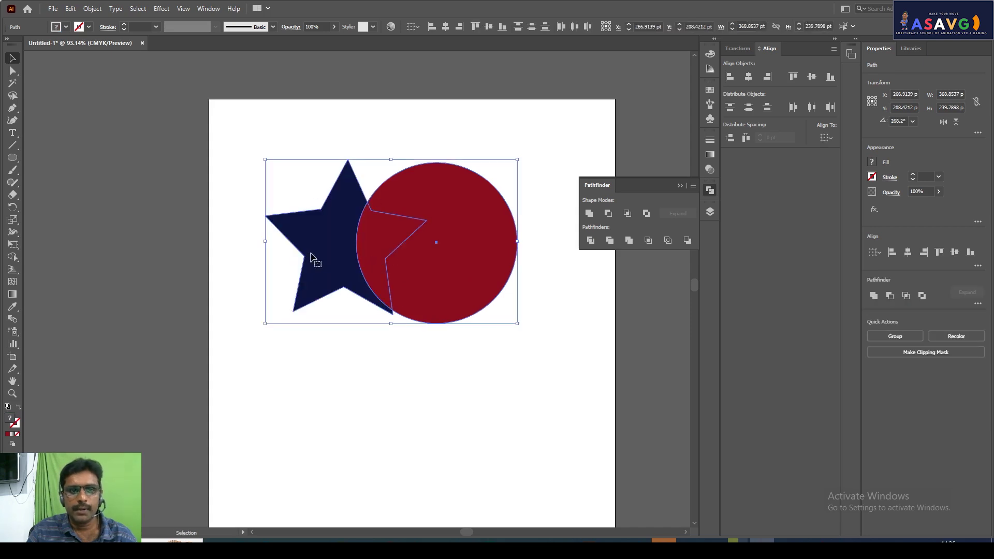
click(687, 241)
key(ctrl+z)
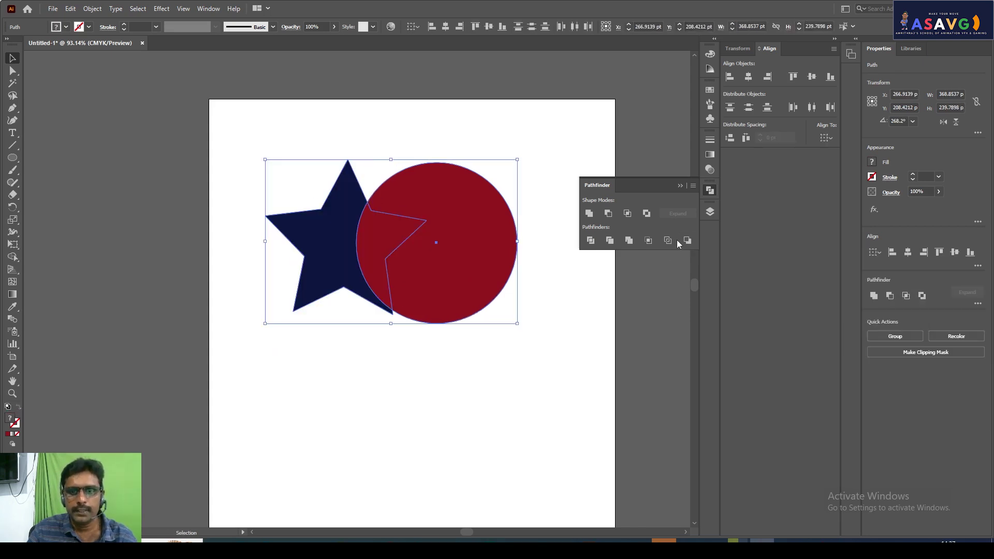
click(667, 240)
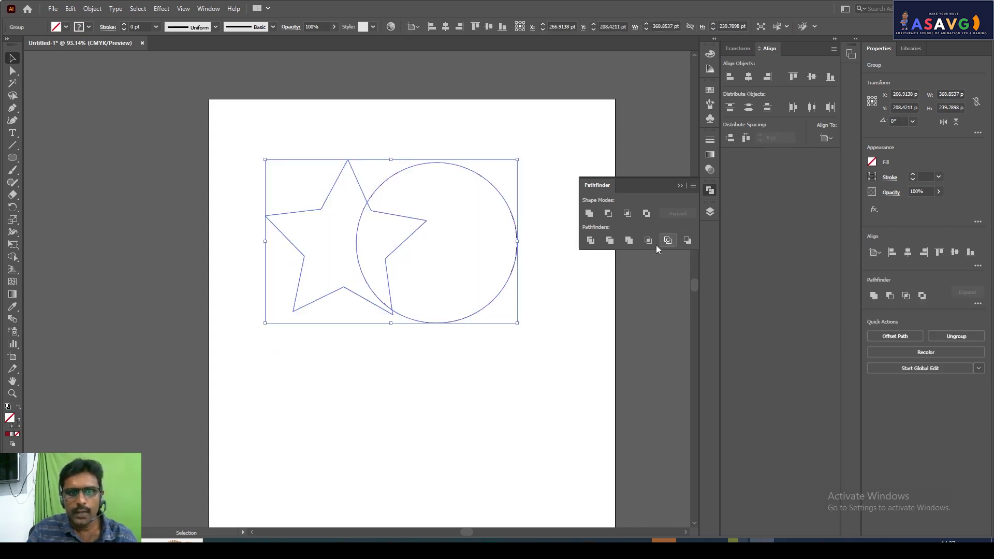
mouse_move(418, 229)
mouse_down()
mouse_move(389, 239)
mouse_move(412, 228)
mouse_up()
key(ctrl+z)
key(ctrl+z)
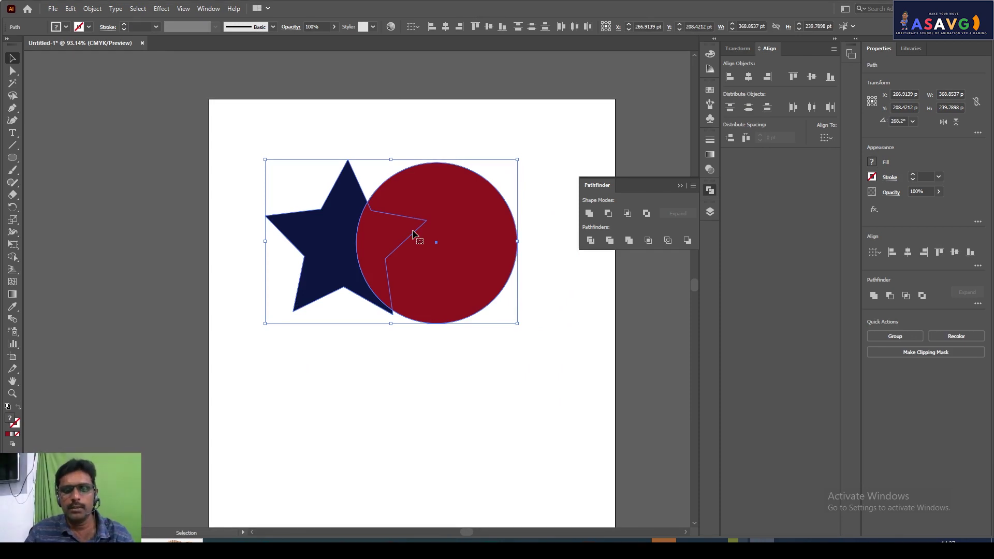
click(648, 240)
mouse_move(347, 248)
mouse_down()
mouse_move(280, 267)
mouse_move(388, 247)
mouse_up()
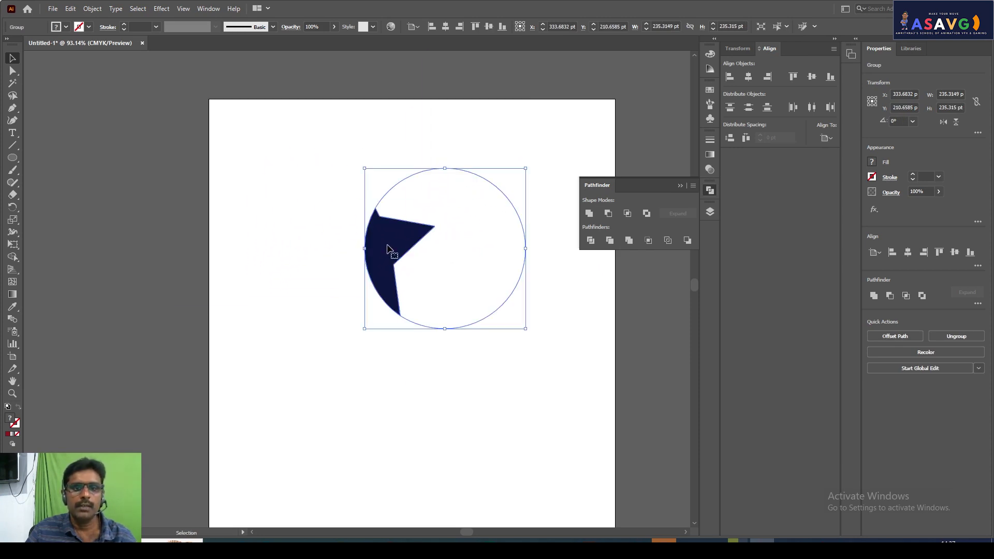
key(ctrl+z)
Apply Merge to the selected star and circle and reposition the merged group up and right.
click(363, 433)
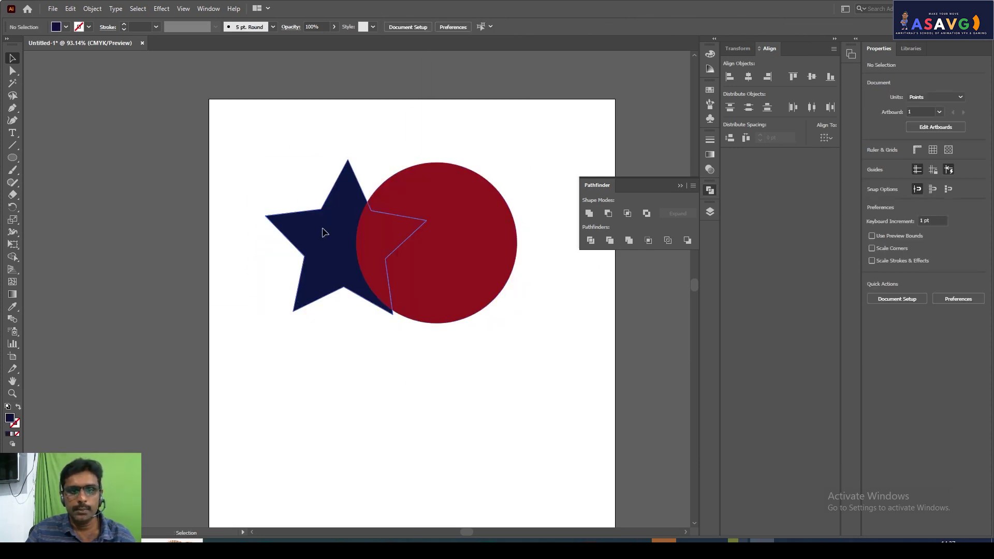
click(324, 258)
shift+click(461, 255)
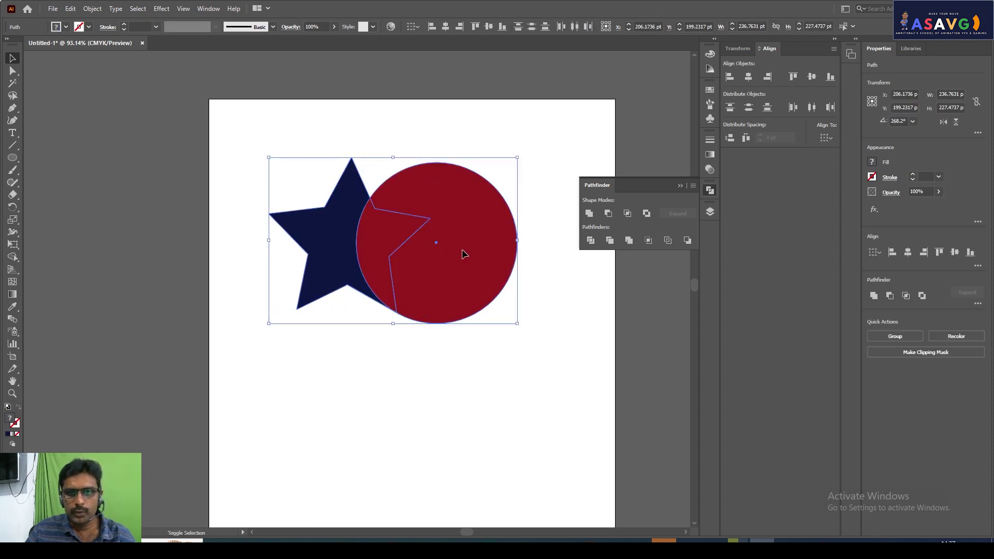
click(632, 238)
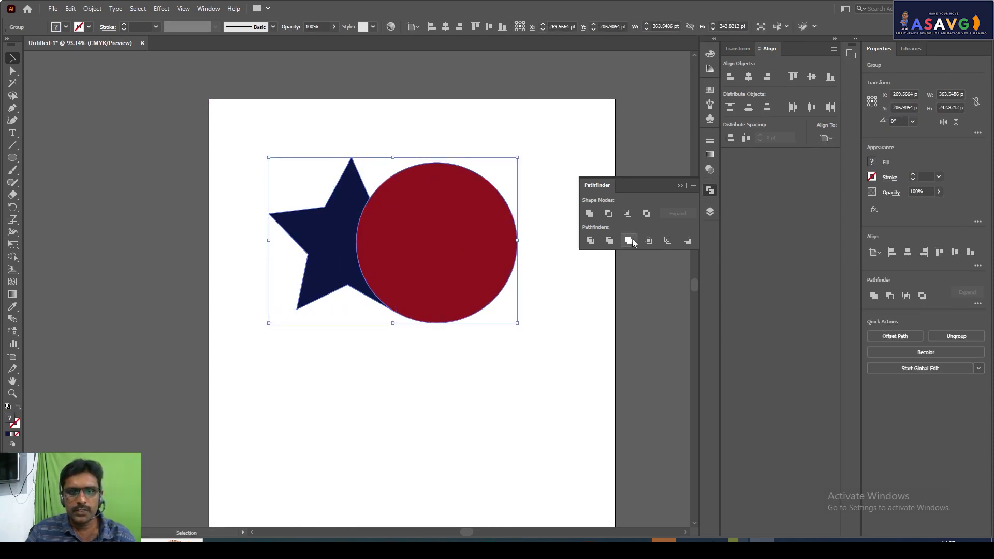
mouse_move(409, 255)
mouse_down()
mouse_move(498, 307)
mouse_move(377, 236)
mouse_up()
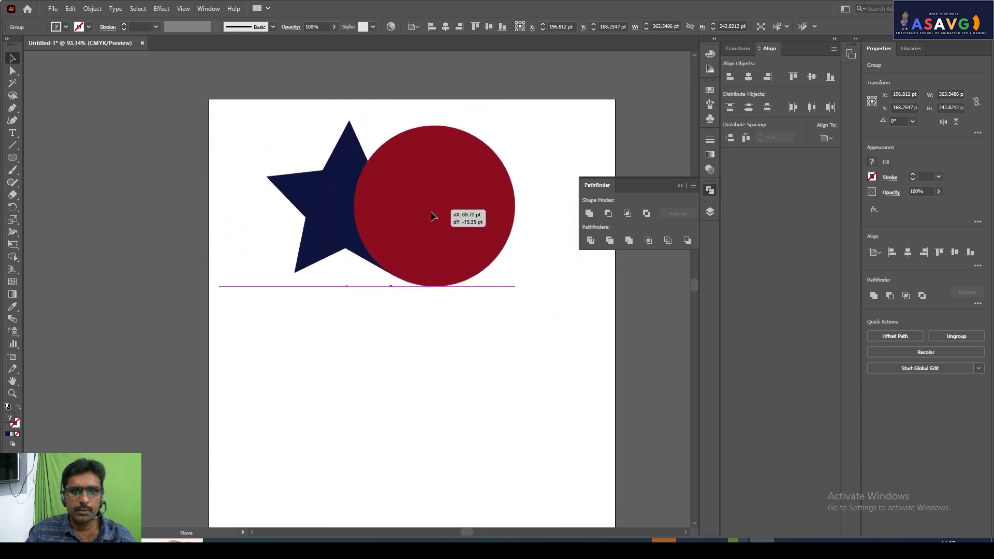
mouse_move(376, 231)
mouse_down()
mouse_move(422, 245)
mouse_move(447, 234)
mouse_up()
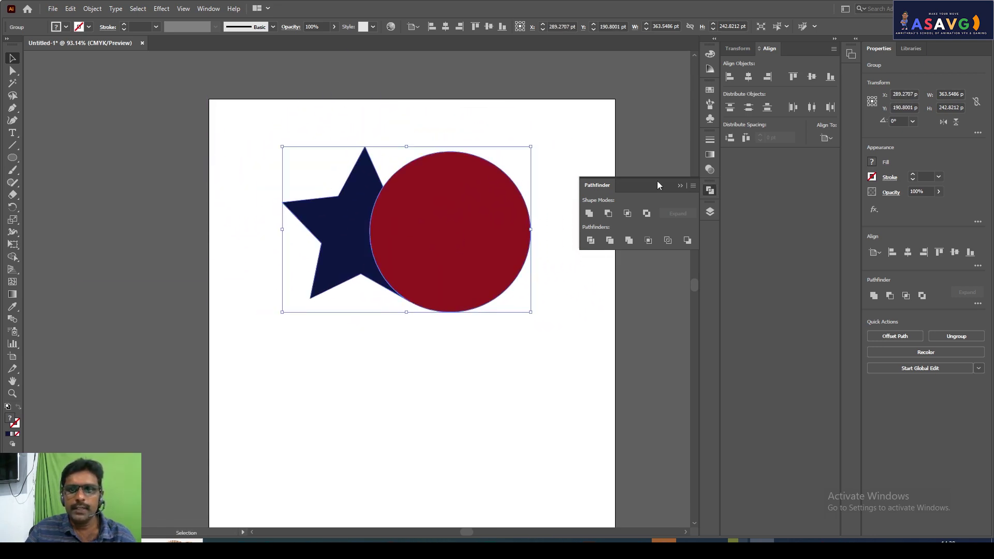
click(709, 213)
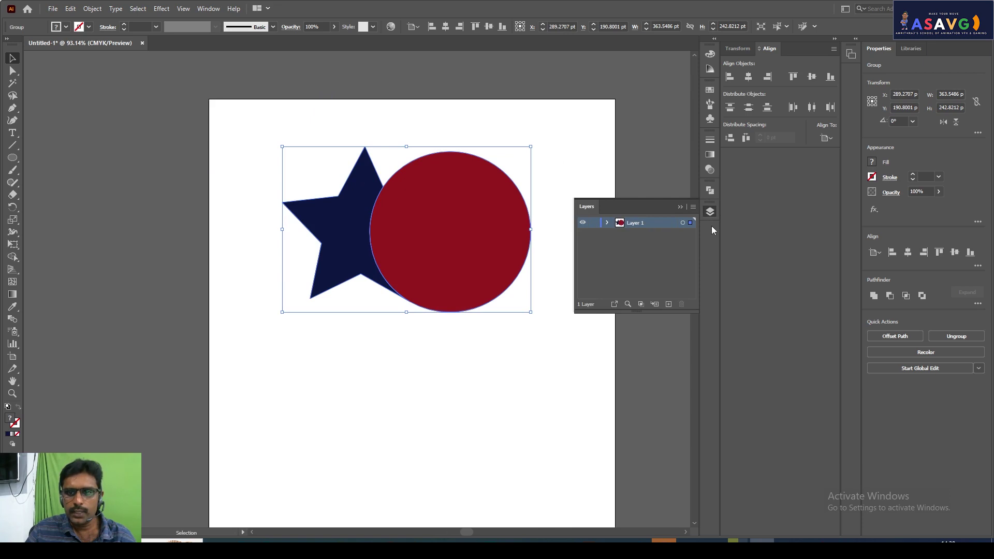
Expand Layer 1 and the merged group, toggling star and circle visibility to inspect them.
click(607, 224)
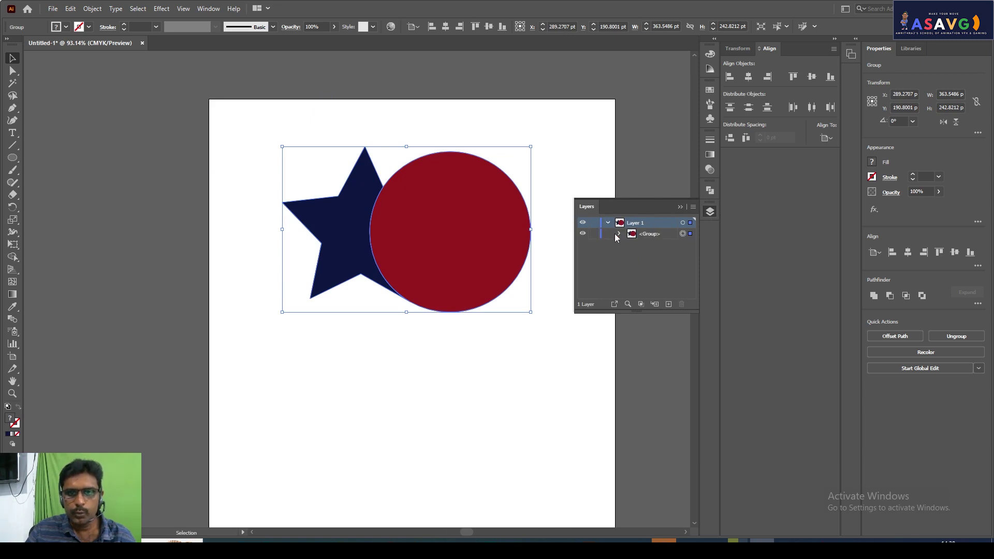
click(617, 234)
click(643, 255)
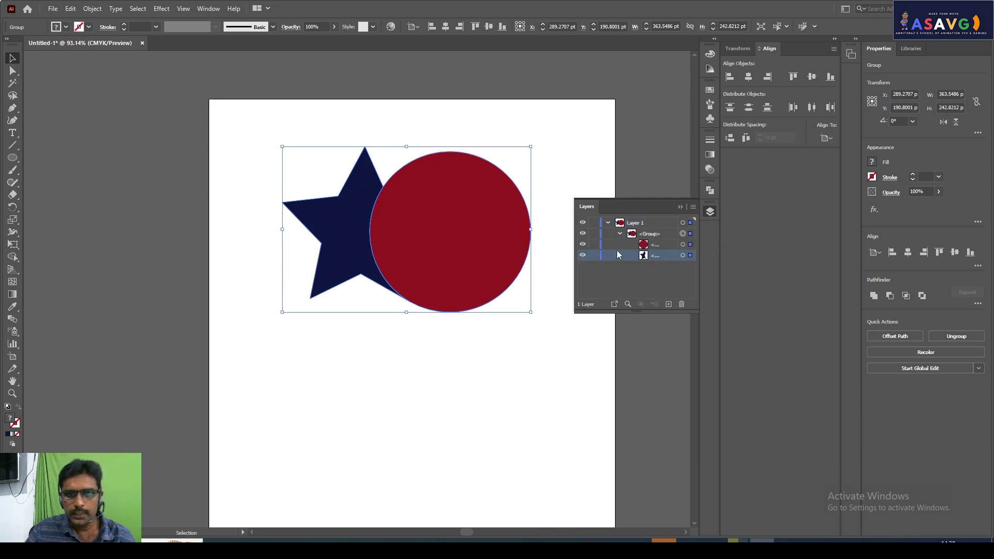
click(582, 255)
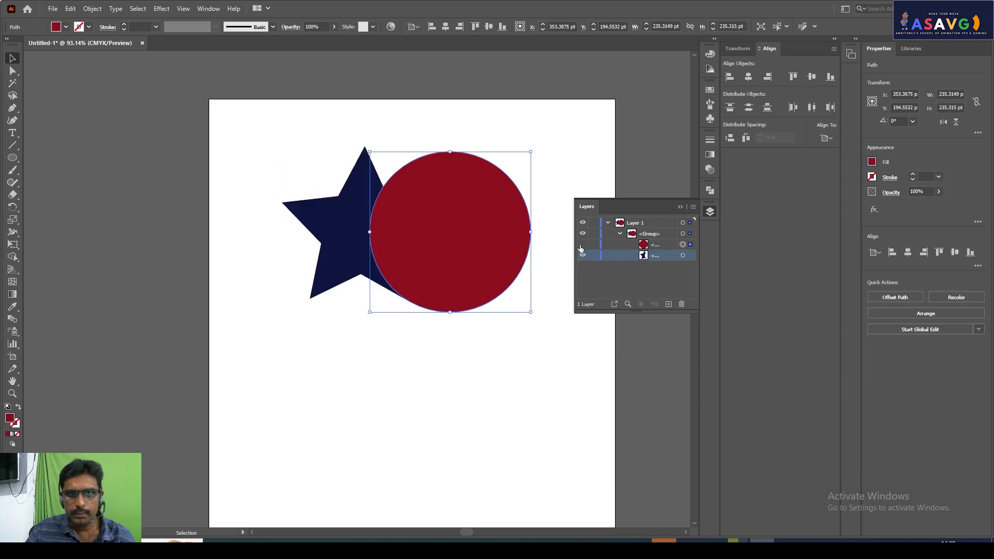
click(582, 245)
click(582, 233)
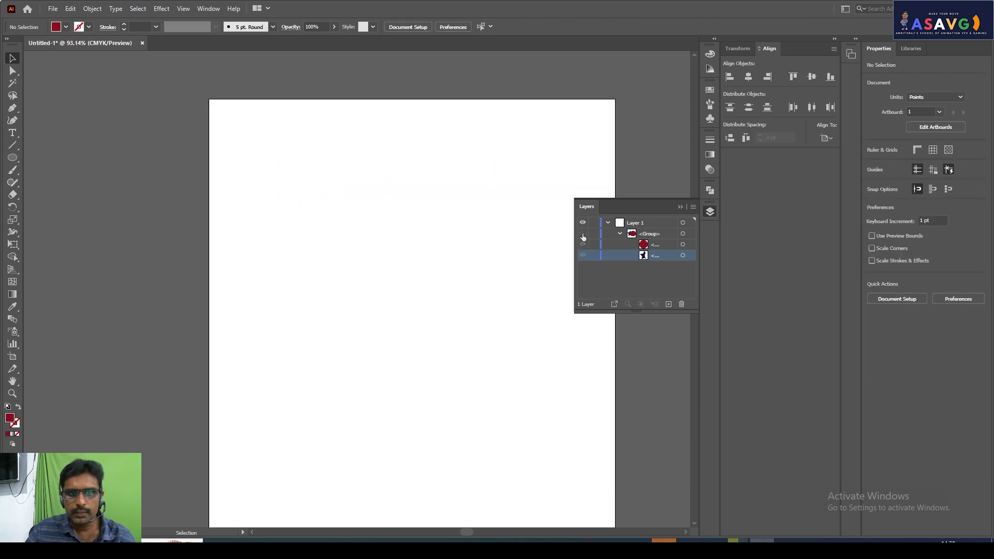
key(ctrl+shift+F9)
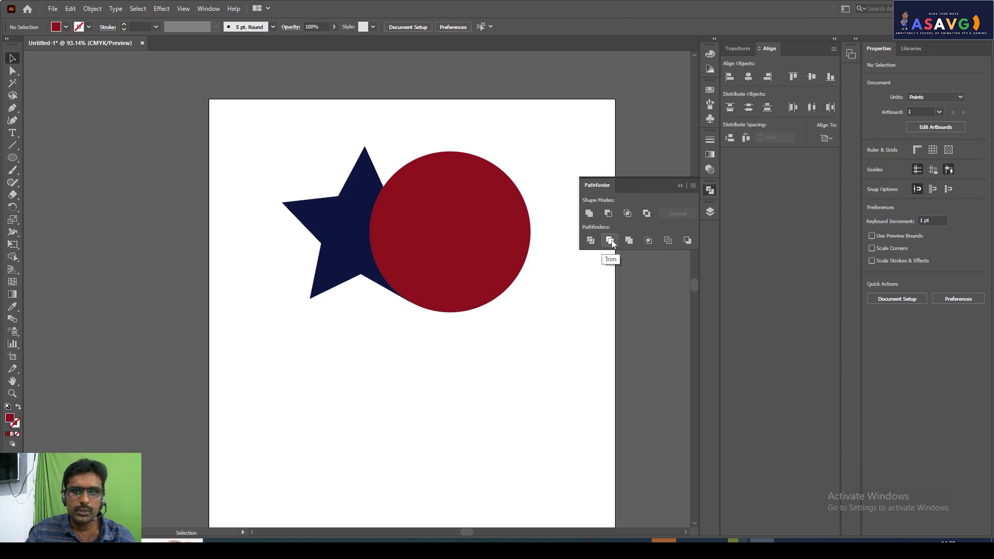
Dismiss the no-selection Trim alert, marquee-select the star and circle, and apply Trim.
click(610, 240)
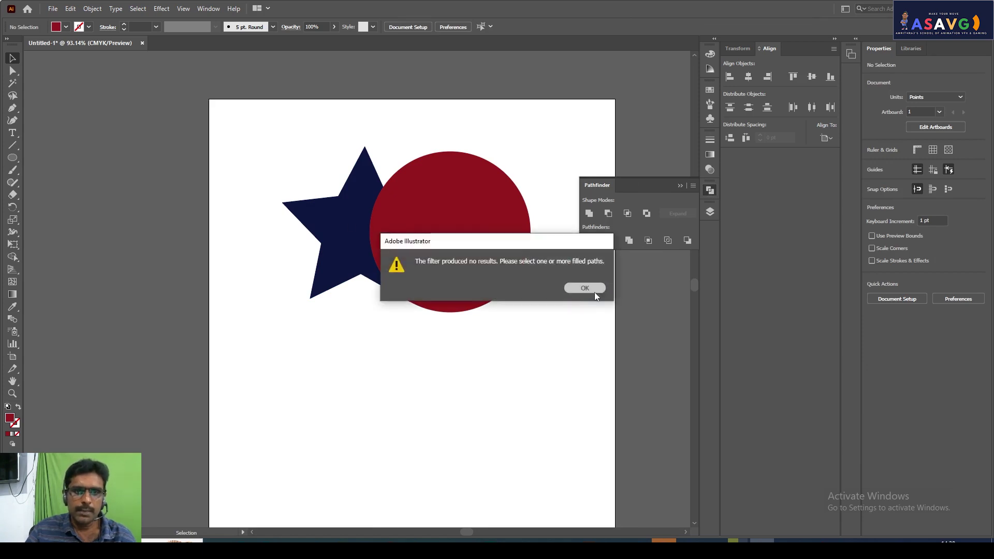
click(590, 287)
click(321, 228)
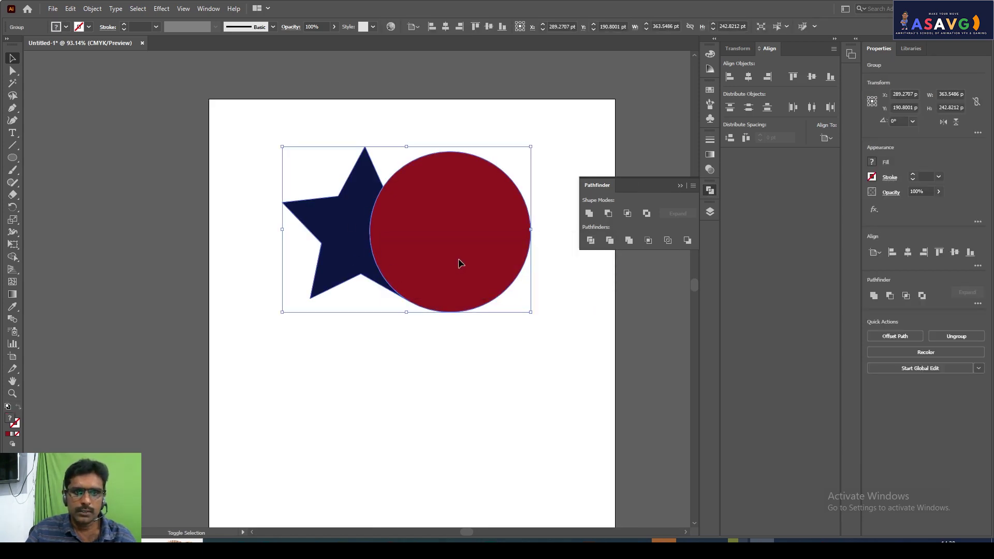
shift+click(458, 259)
drag(560, 326, 187, 121)
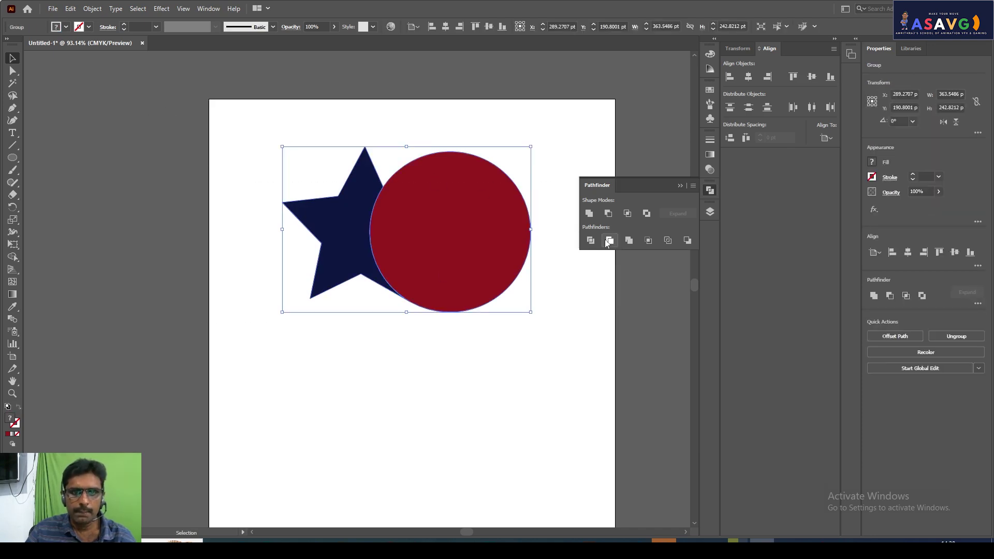
right_click(390, 218)
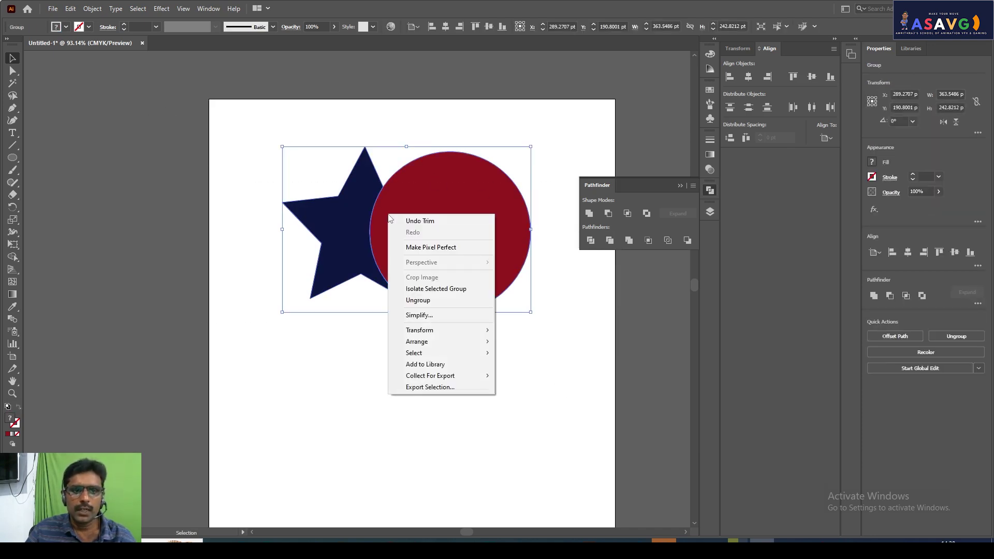
click(713, 210)
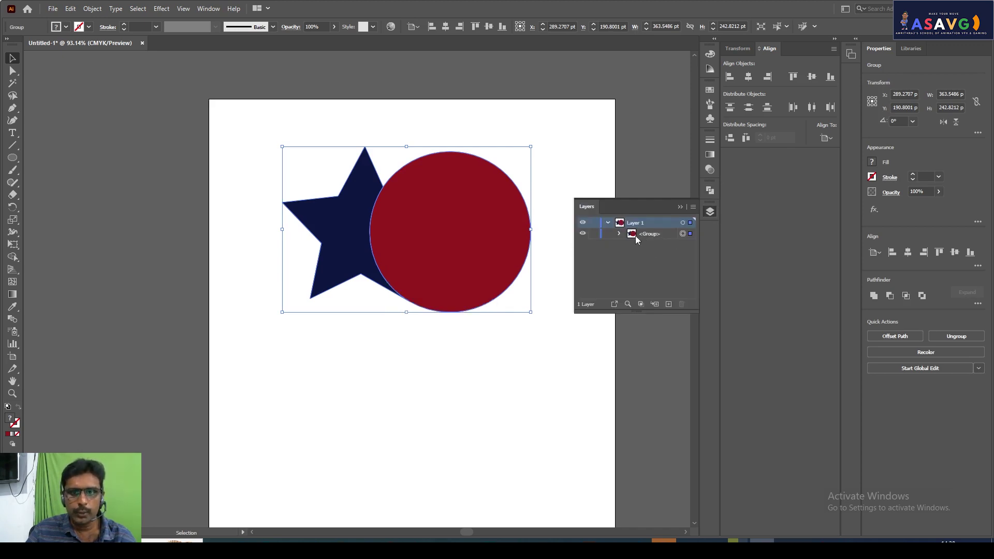
Ungroup the trimmed star and circle, then hide and reshow each shape to inspect them.
right_click(393, 225)
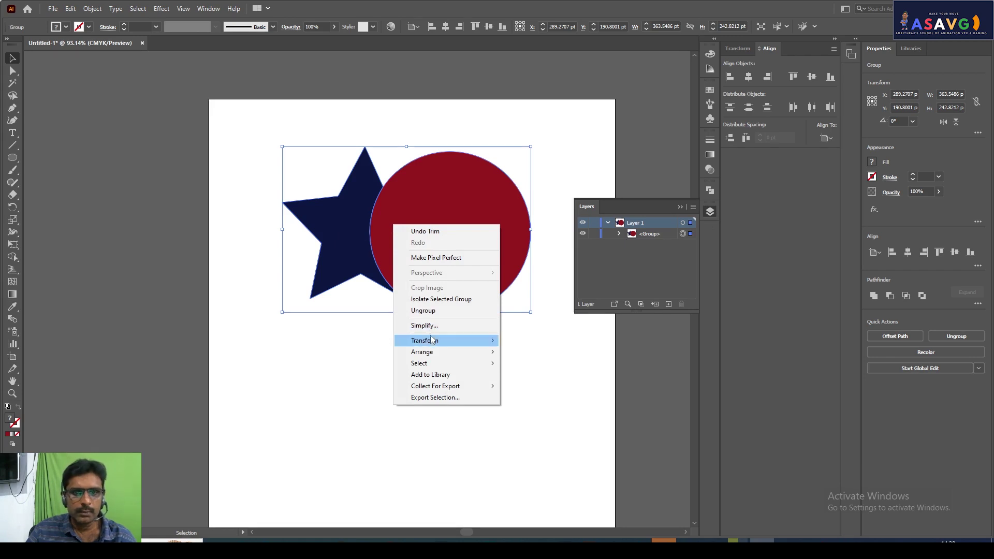
click(432, 311)
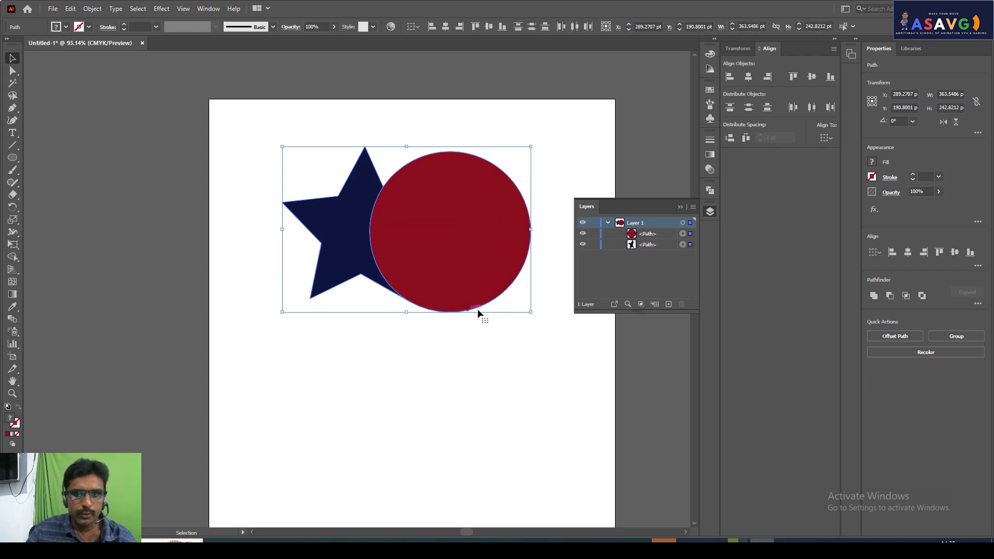
click(582, 244)
click(582, 234)
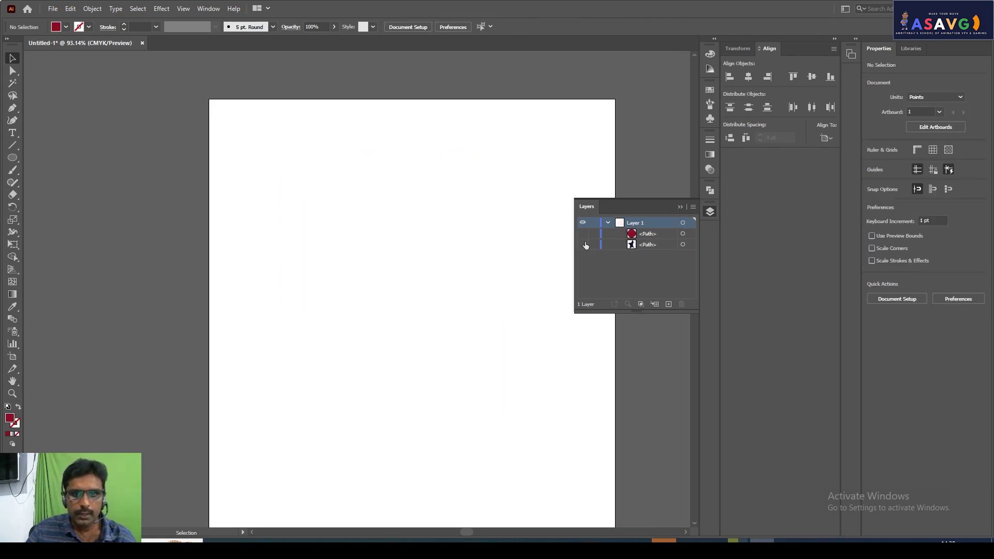
click(582, 244)
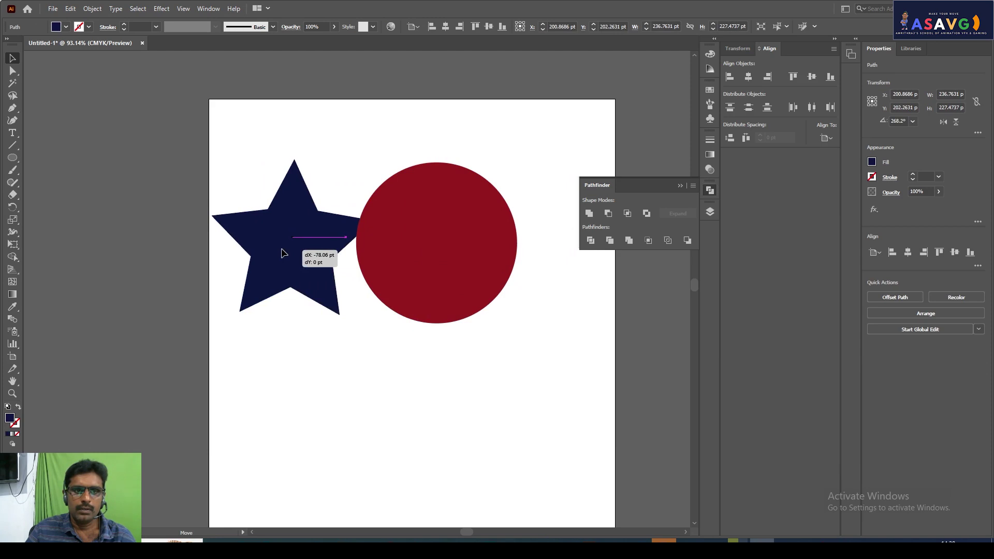
Move the cut star onto the circle, bring it to front, and select both shapes.
drag(282, 252, 331, 244)
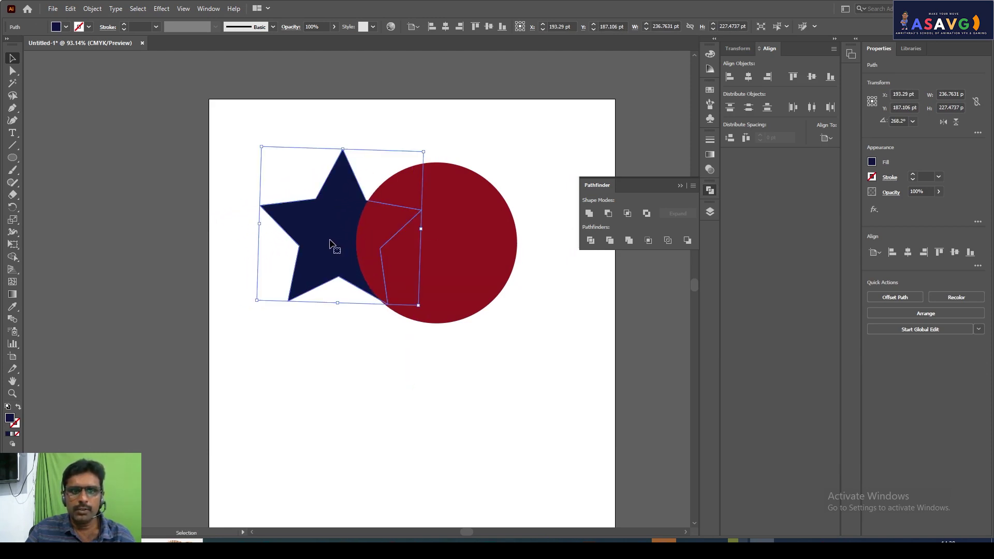
right_click(331, 245)
mouse_move(359, 427)
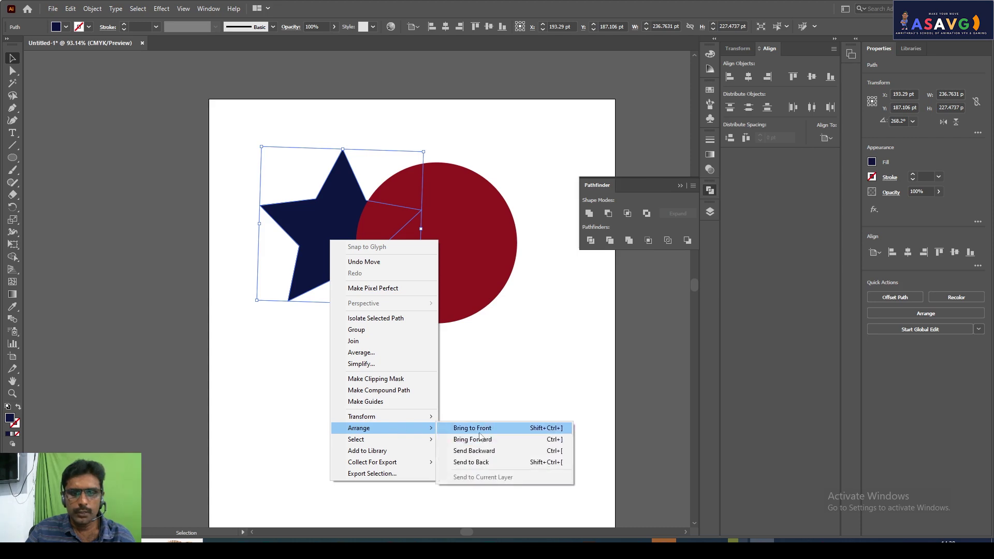
click(478, 431)
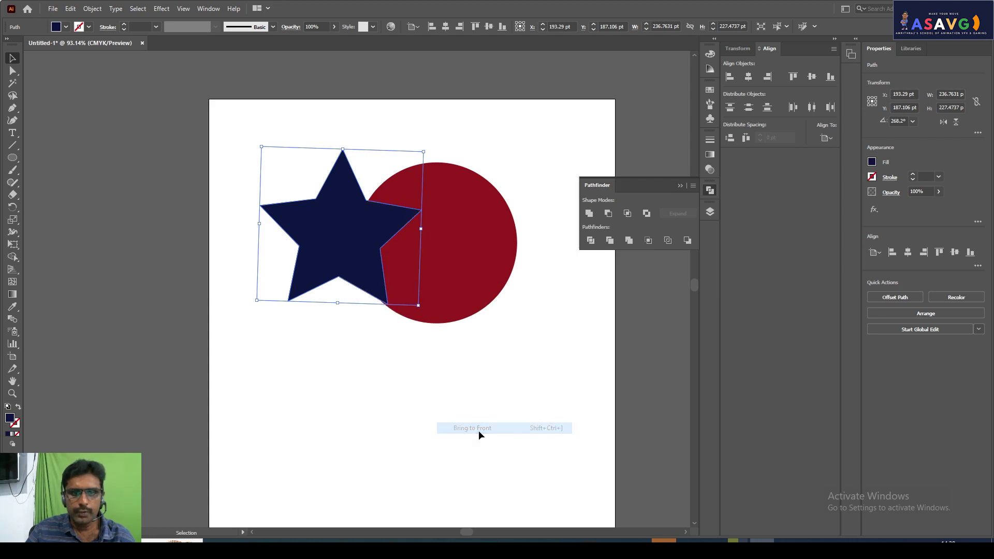
shift+click(464, 259)
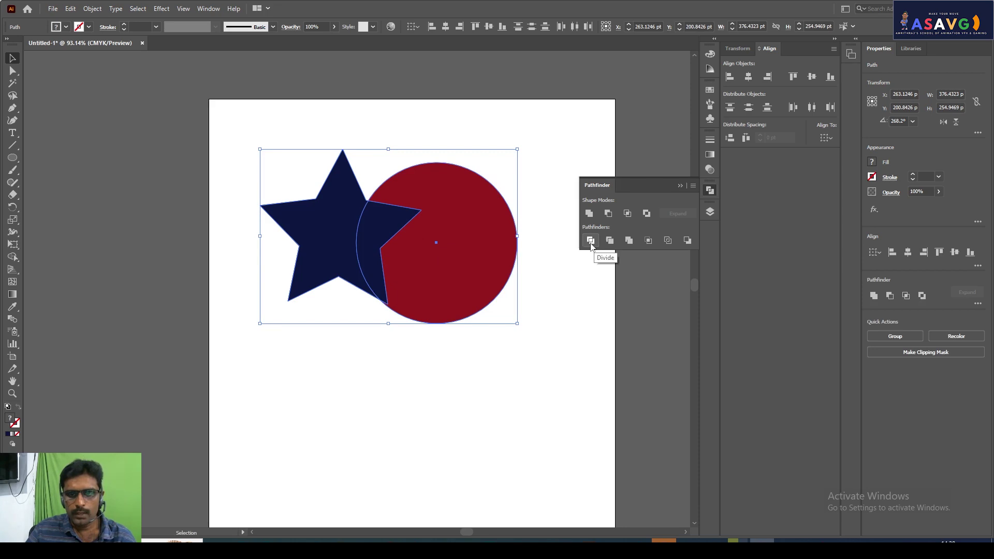
Divide the star and circle with Pathfinder and ungroup the resulting pieces.
click(590, 242)
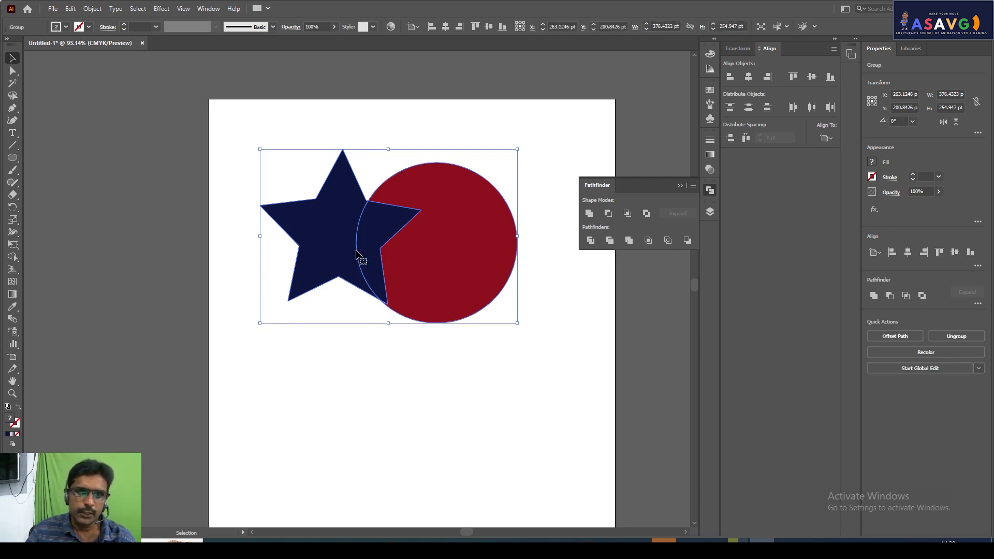
click(710, 212)
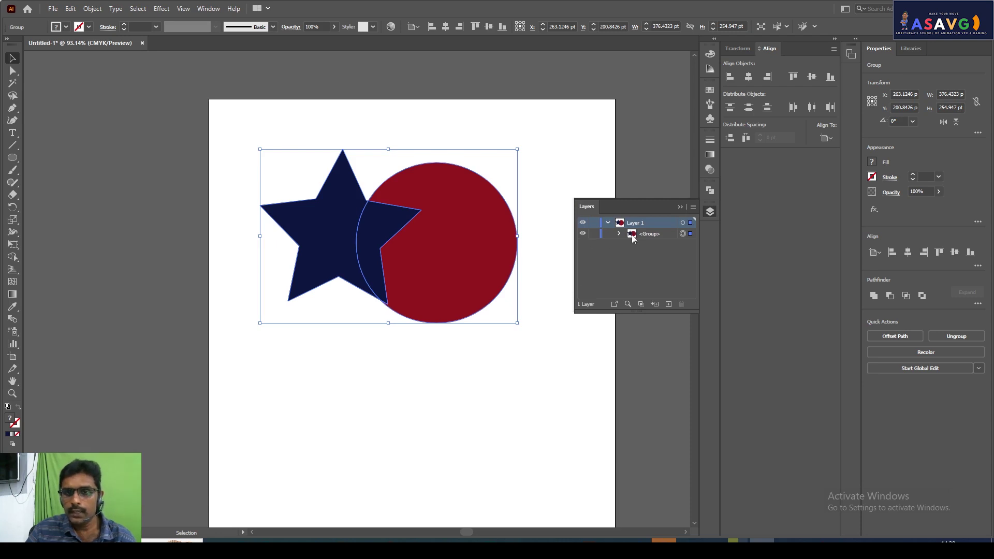
right_click(415, 241)
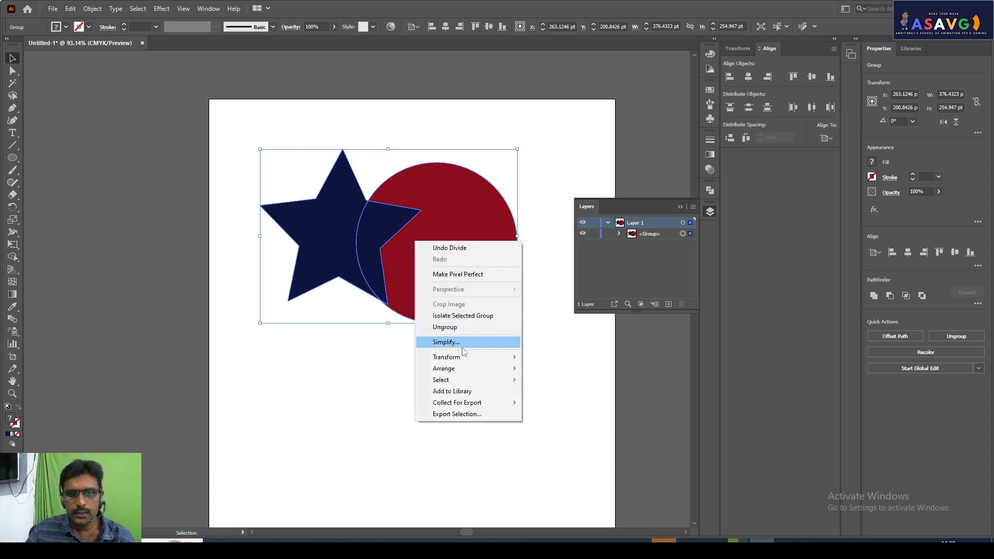
click(446, 327)
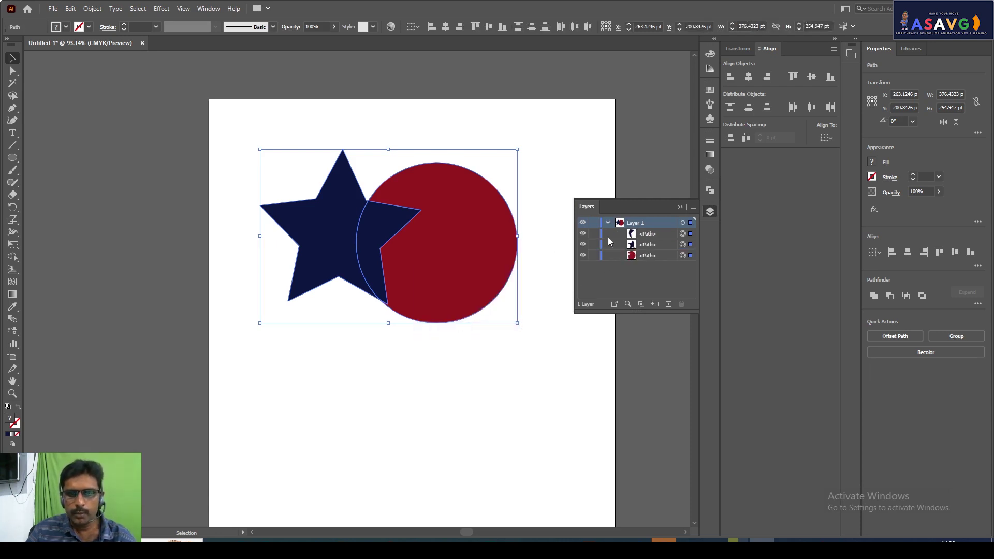
Hide the outer star piece, keeping the circle and its navy overlap visible.
click(582, 234)
click(582, 234)
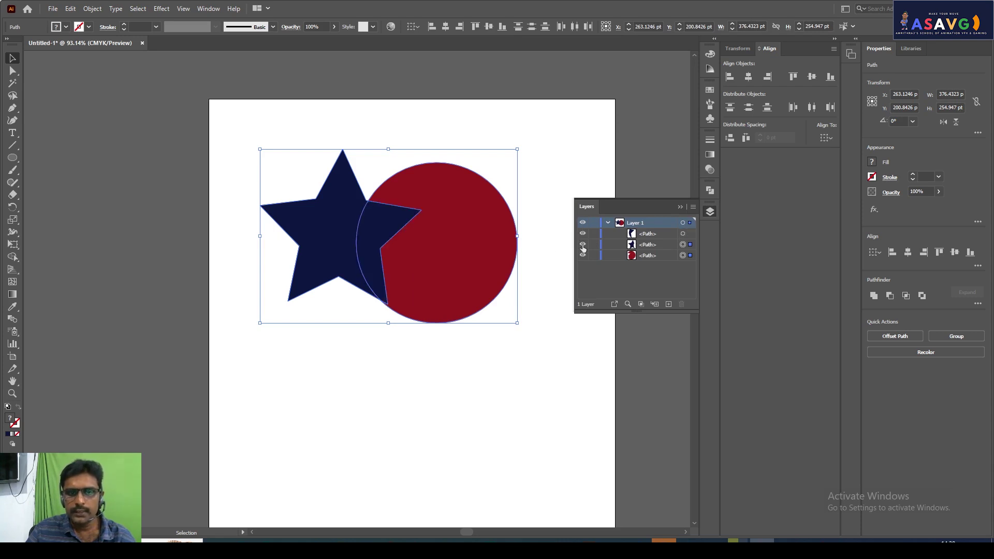
click(582, 244)
click(582, 234)
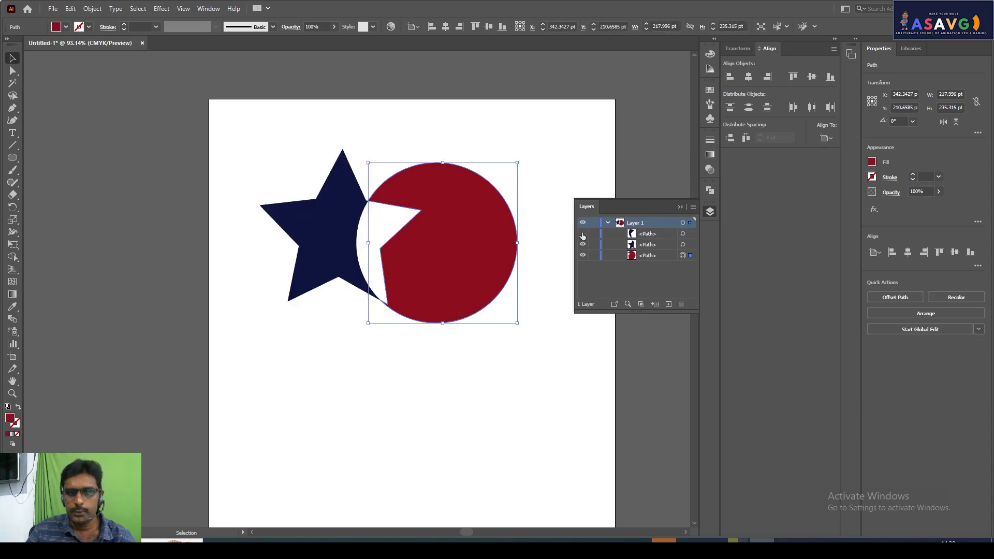
click(582, 244)
click(583, 234)
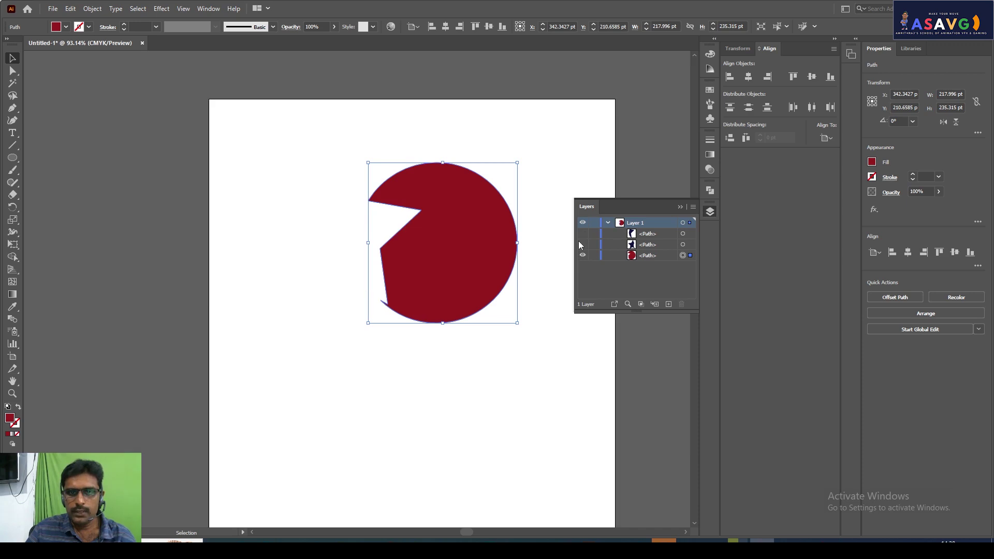
click(582, 234)
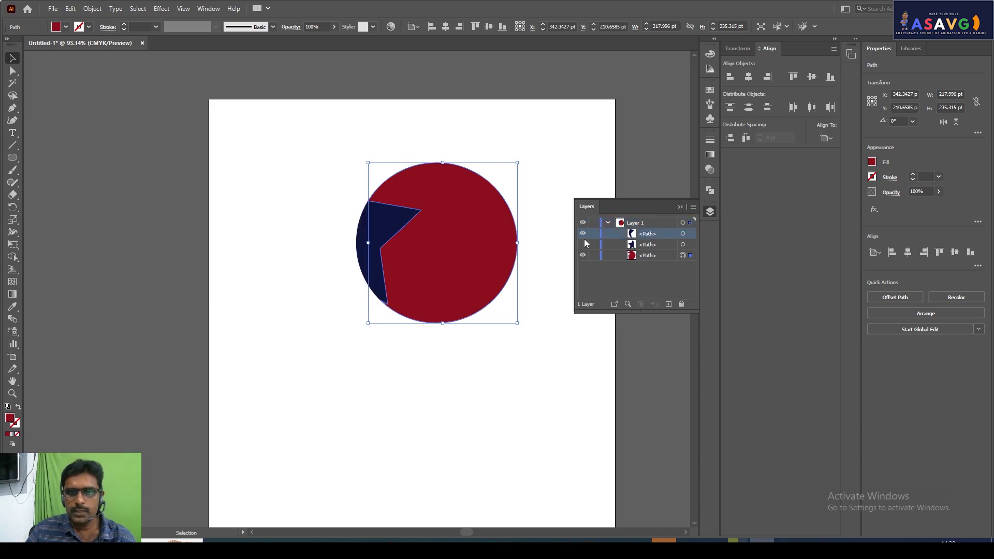
click(709, 190)
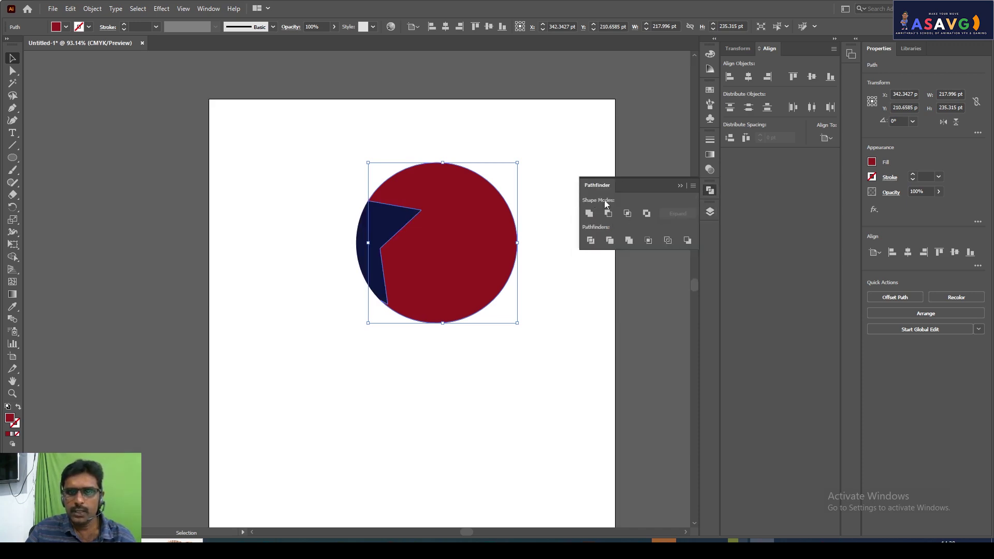